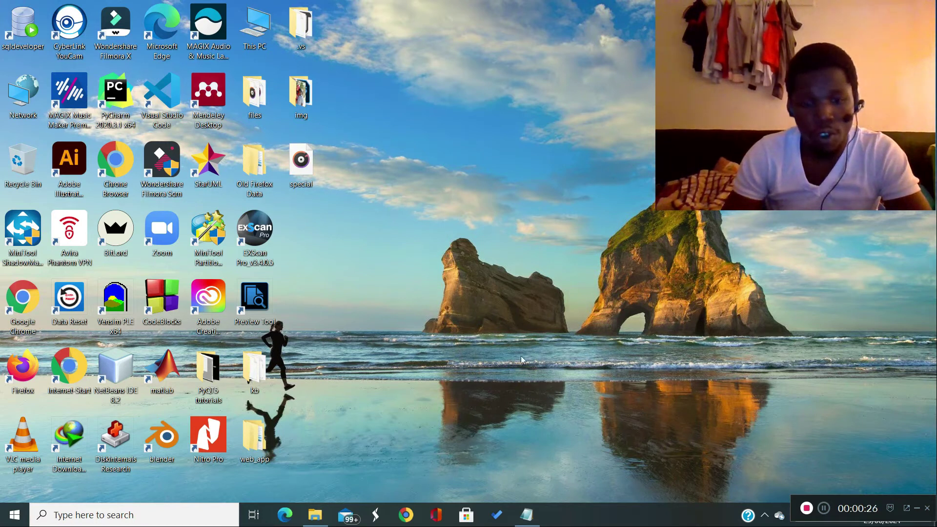
- Open the ANSYS_Lumerical_2020_R2x64 folder on New Volume (D:) and mount the ANSYS_Lumerical_2020_R2_x64 disc image
{"action": "left_click", "coordinate": [315, 514]}
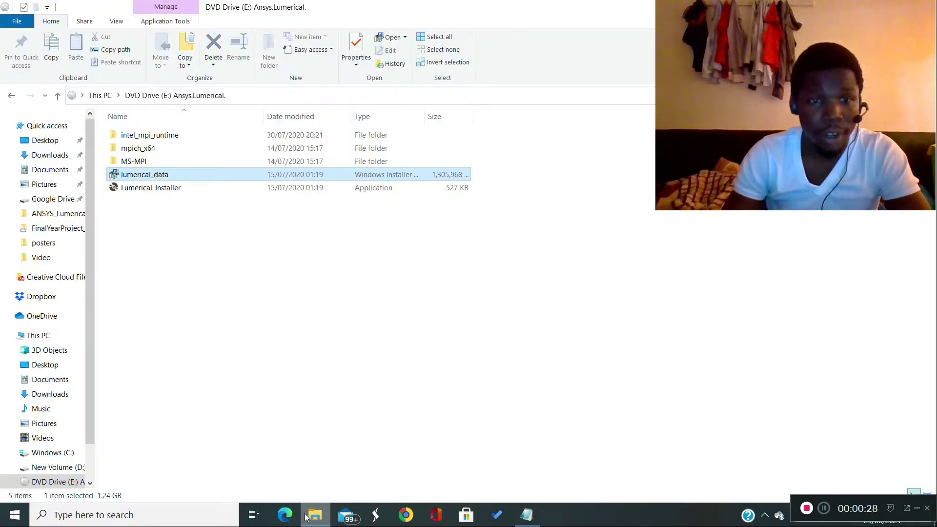
{"action": "left_click", "coordinate": [56, 469]}
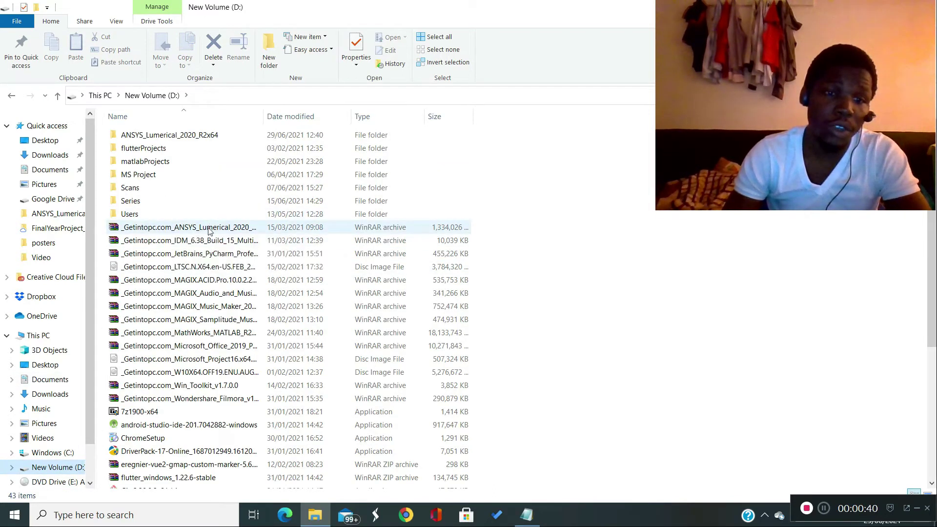
{"action": "left_click", "coordinate": [217, 231]}
{"action": "right_click", "coordinate": [224, 231]}
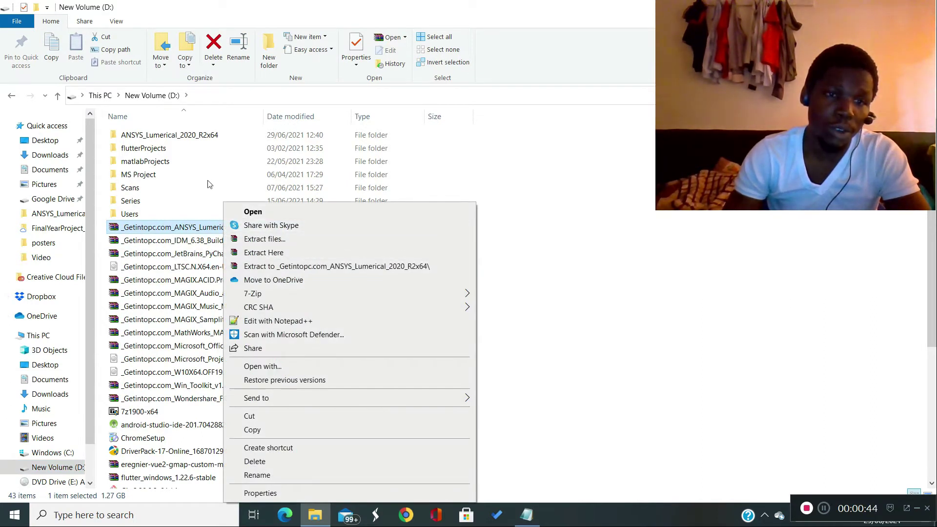
{"action": "left_click", "coordinate": [534, 255]}
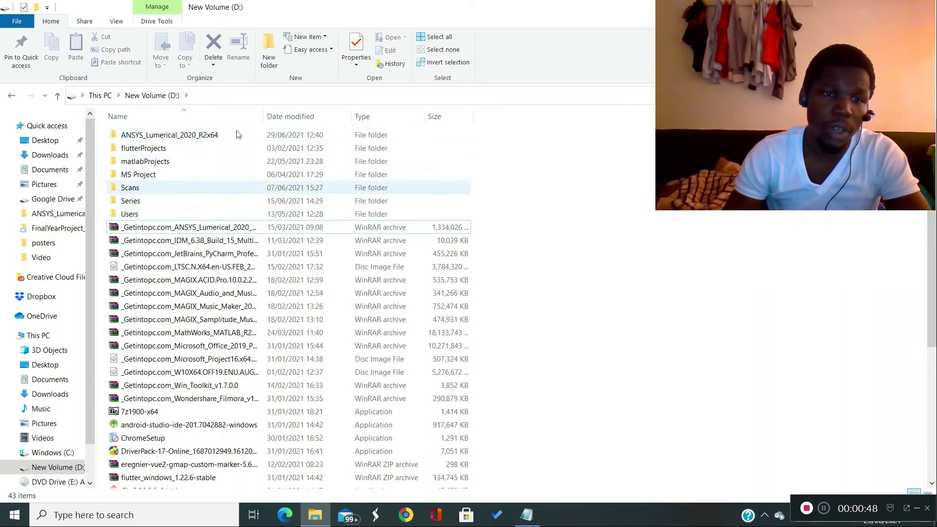
{"action": "double_click", "coordinate": [223, 134]}
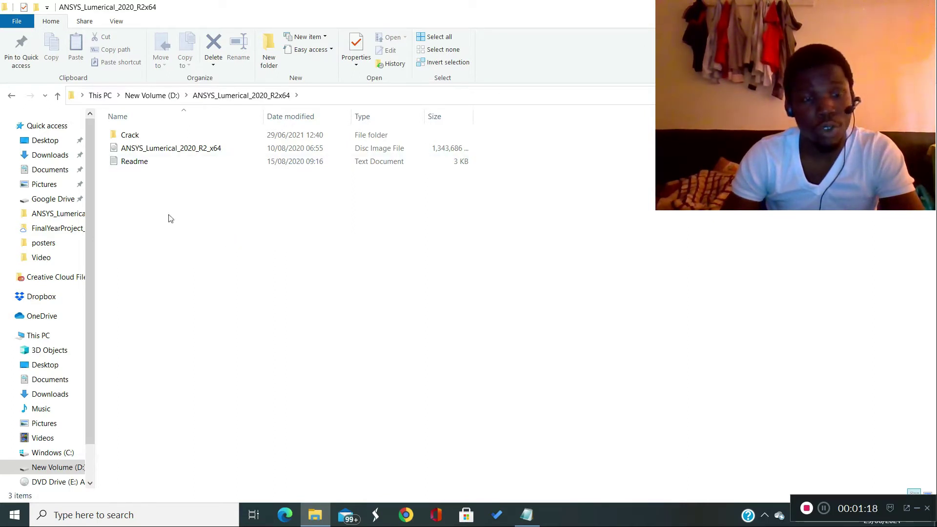
{"action": "double_click", "coordinate": [185, 149]}
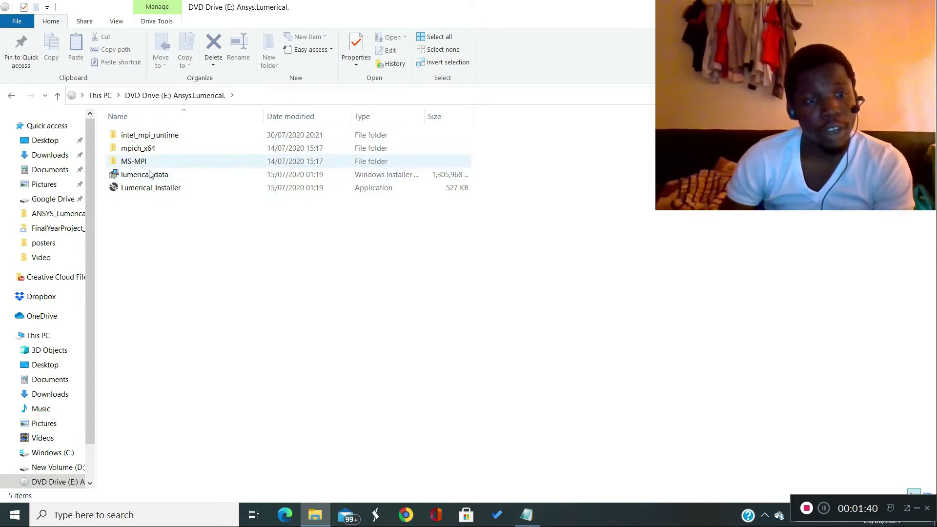
- Start installing lumerical_data from the mounted disc and accept the terms of the license agreement
{"action": "left_click", "coordinate": [190, 174]}
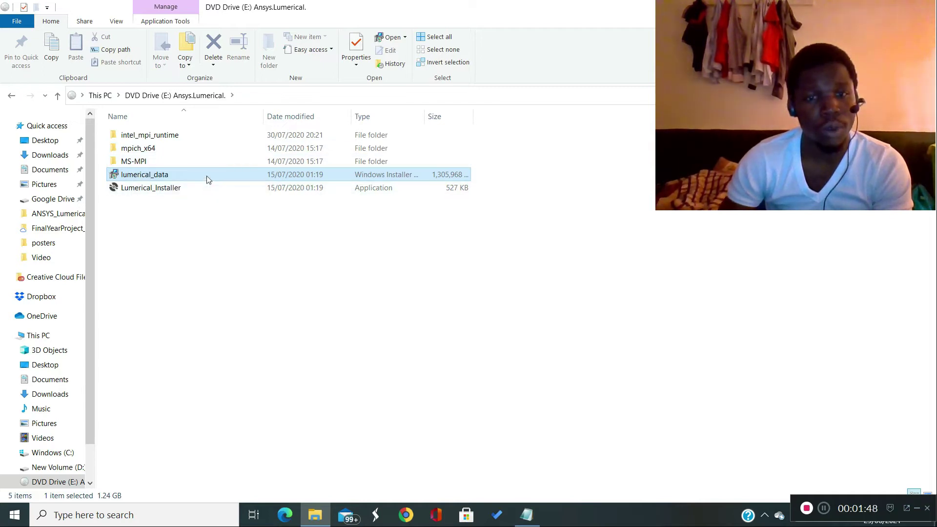
{"action": "right_click", "coordinate": [206, 176]}
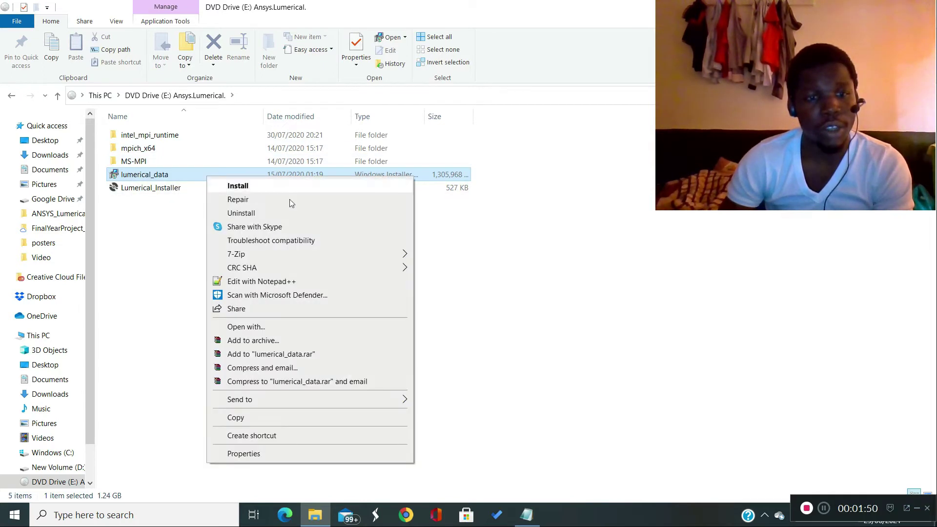
{"action": "left_click", "coordinate": [230, 185]}
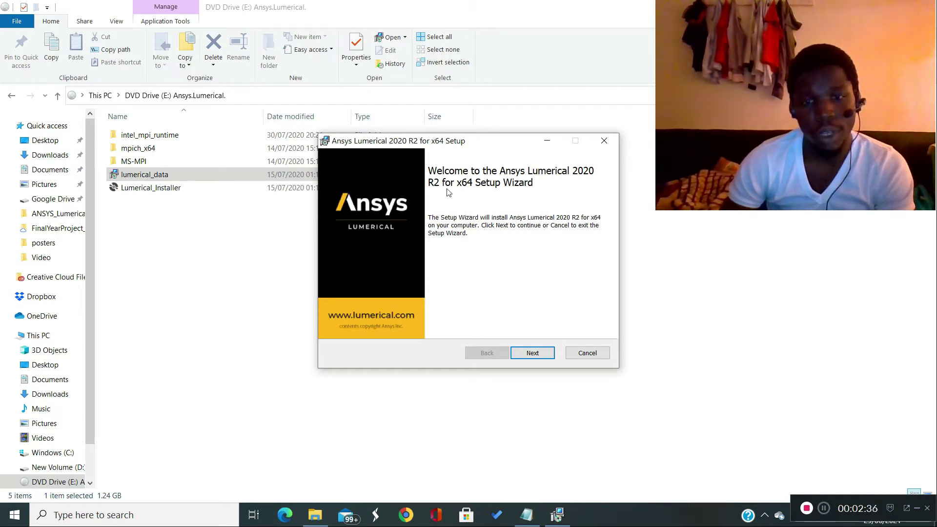
{"action": "left_click", "coordinate": [539, 356]}
{"action": "left_click", "coordinate": [338, 325]}
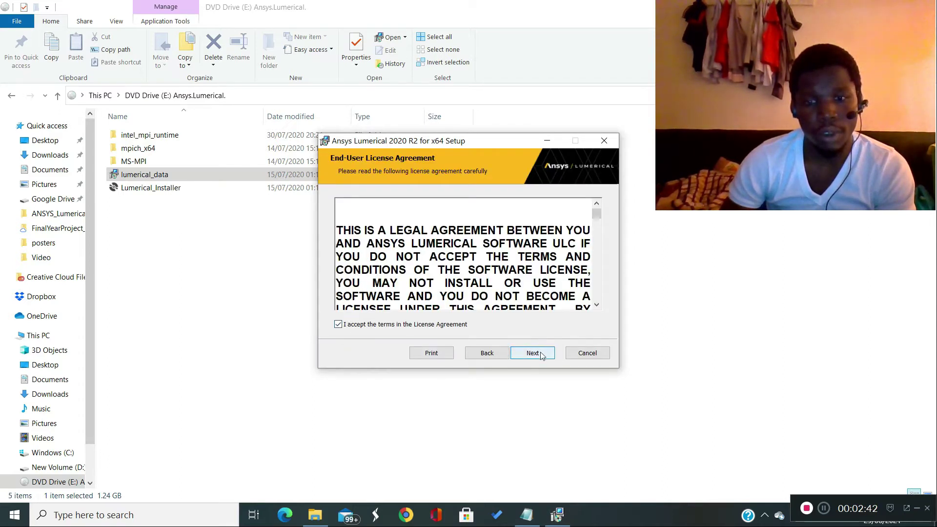
{"action": "left_click", "coordinate": [533, 353]}
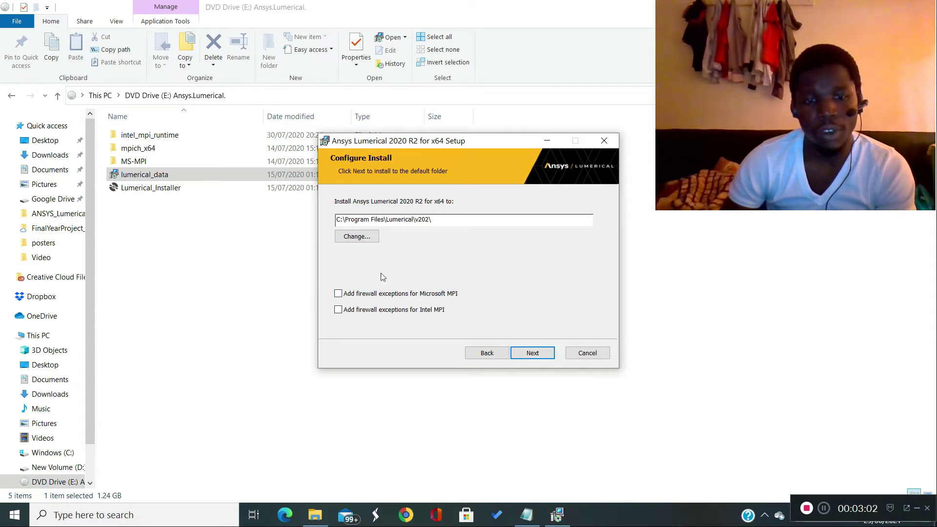
- Enable firewall exceptions for Microsoft MPI and Intel MPI, and complete the installation in C:\Program Files\Lumerical\v202\
{"action": "left_click", "coordinate": [339, 295]}
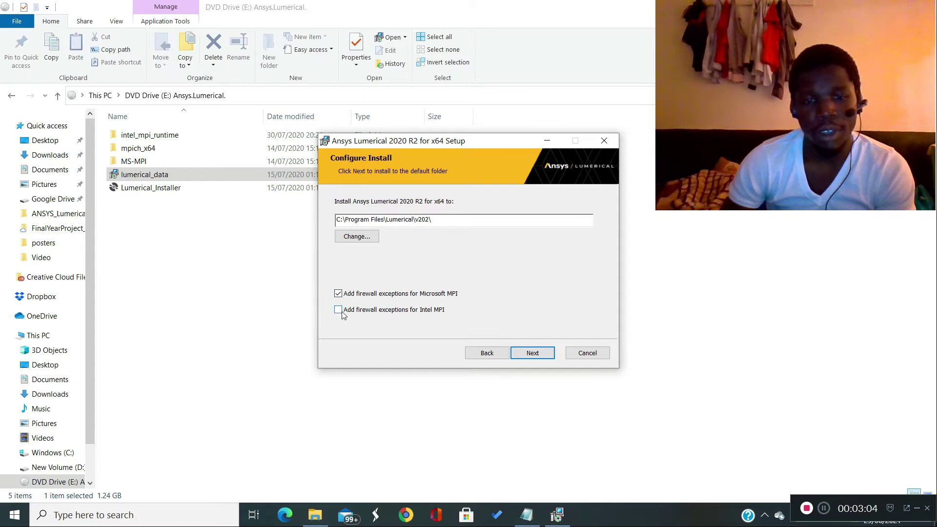
{"action": "left_click", "coordinate": [339, 310]}
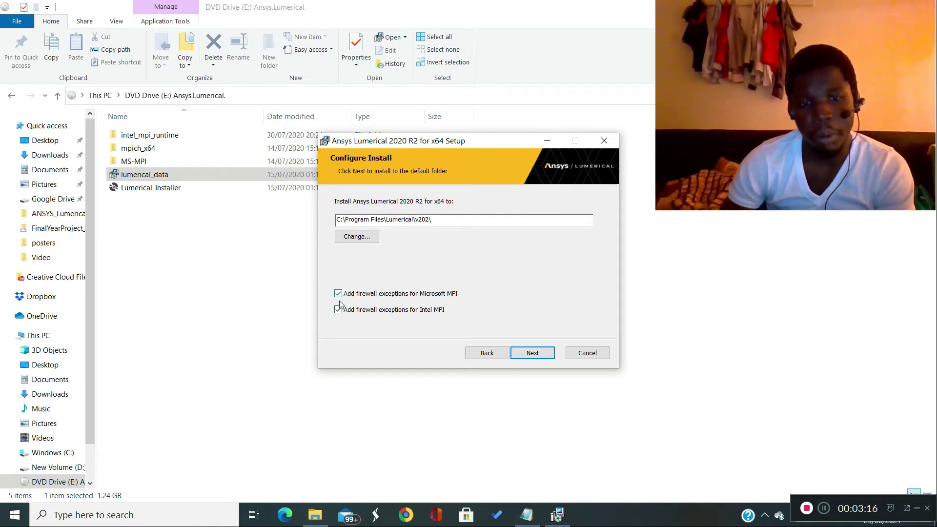
{"action": "left_click", "coordinate": [545, 355]}
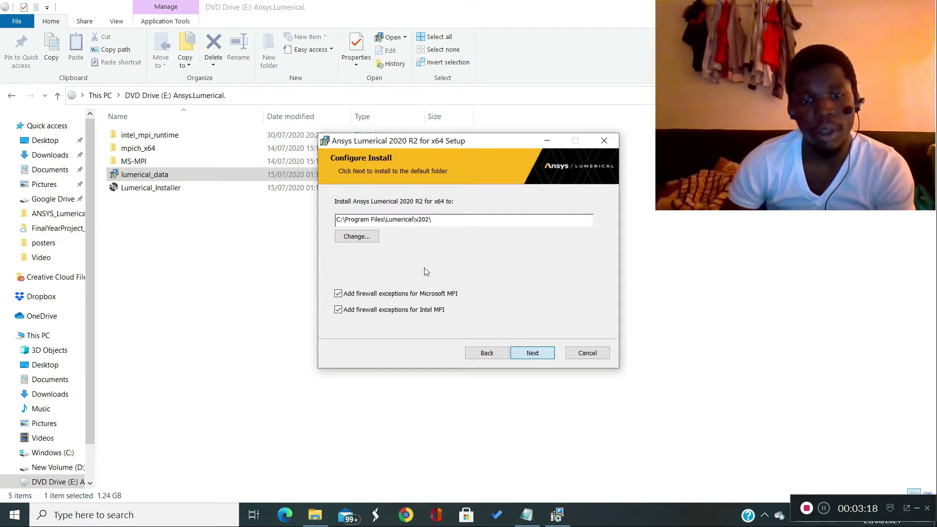
{"action": "left_click", "coordinate": [535, 353]}
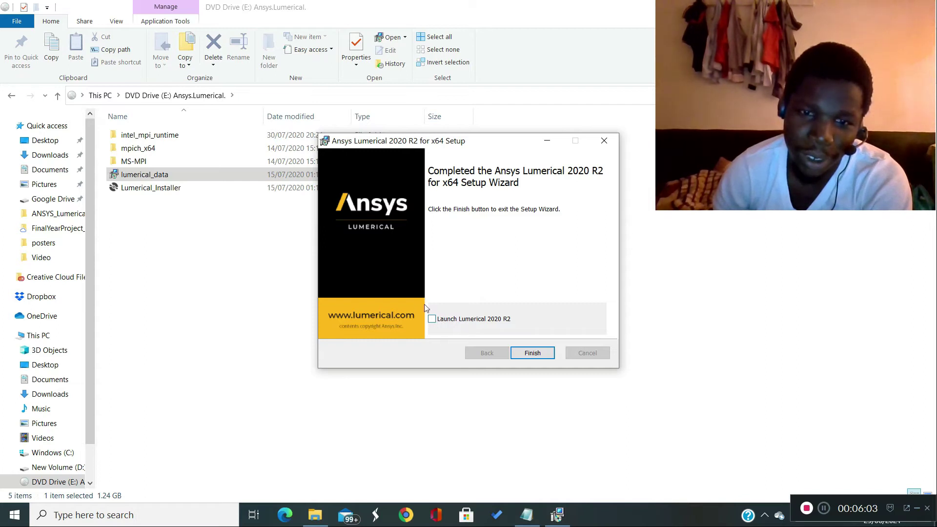
{"action": "left_click", "coordinate": [533, 352]}
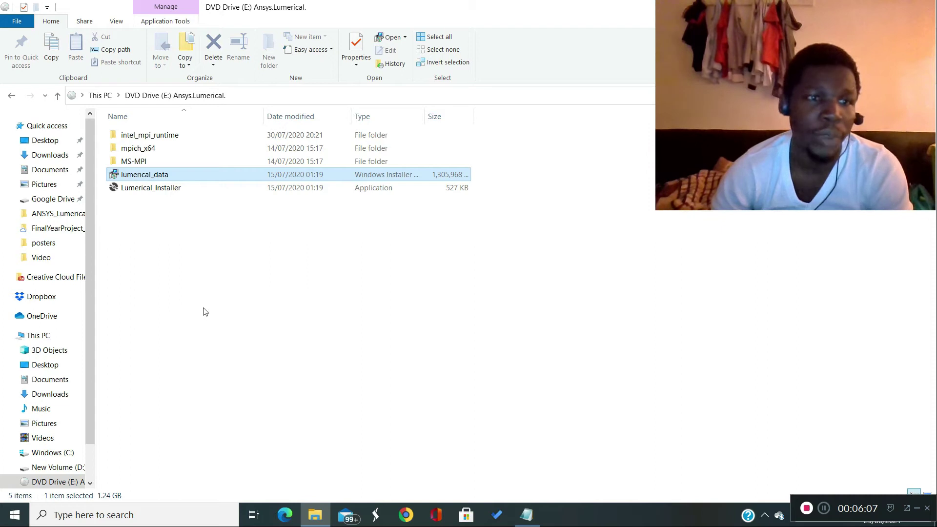
- Switch to the Readme in Notepad and examine steps 1.1 to 1.3 about the ANSYS Inc and Lumerical program folders
{"action": "left_click", "coordinate": [526, 515]}
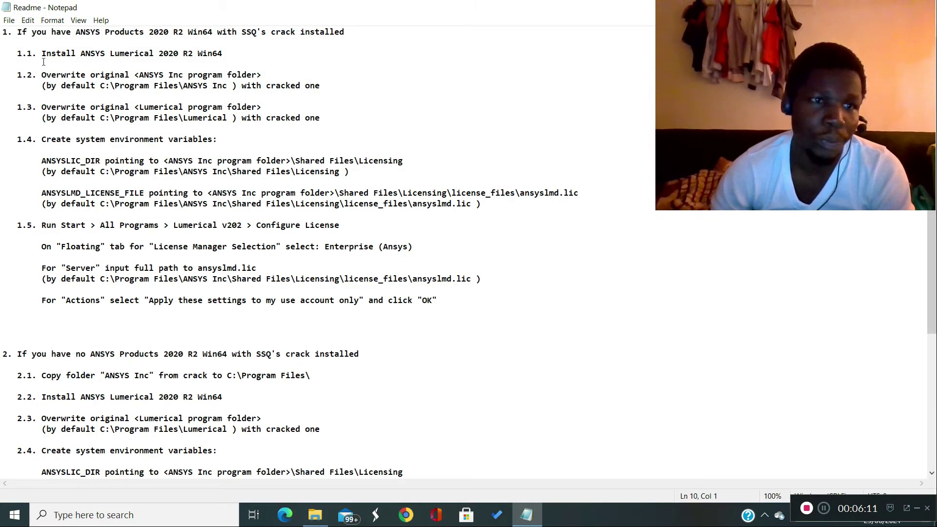
{"action": "left_click_drag", "start_coordinate": [43, 53], "coordinate": [226, 54]}
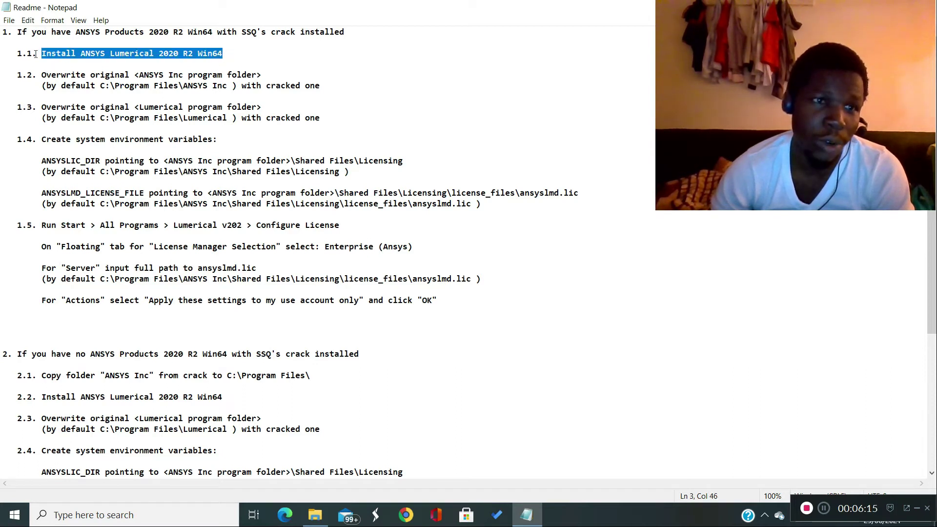
{"action": "left_click_drag", "start_coordinate": [41, 76], "coordinate": [215, 80]}
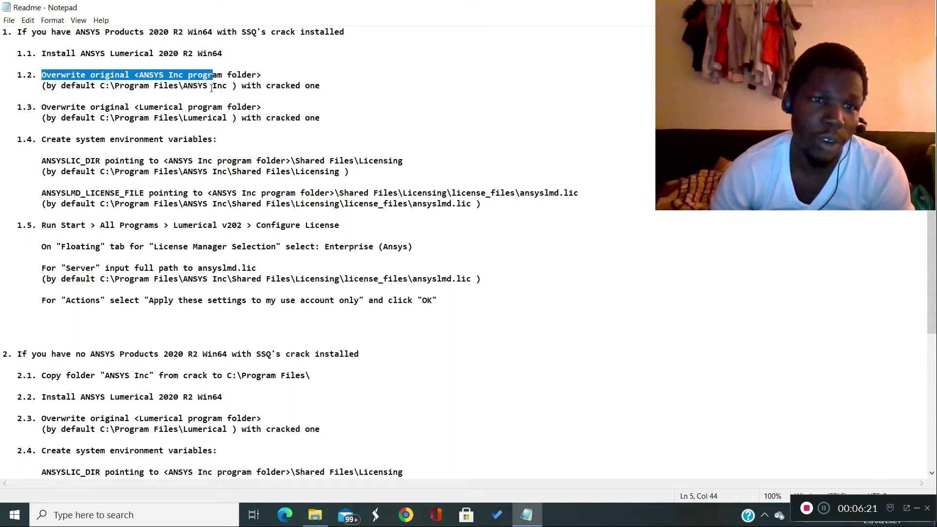
{"action": "left_click_drag", "start_coordinate": [184, 86], "coordinate": [222, 86]}
{"action": "left_click_drag", "start_coordinate": [185, 117], "coordinate": [252, 118]}
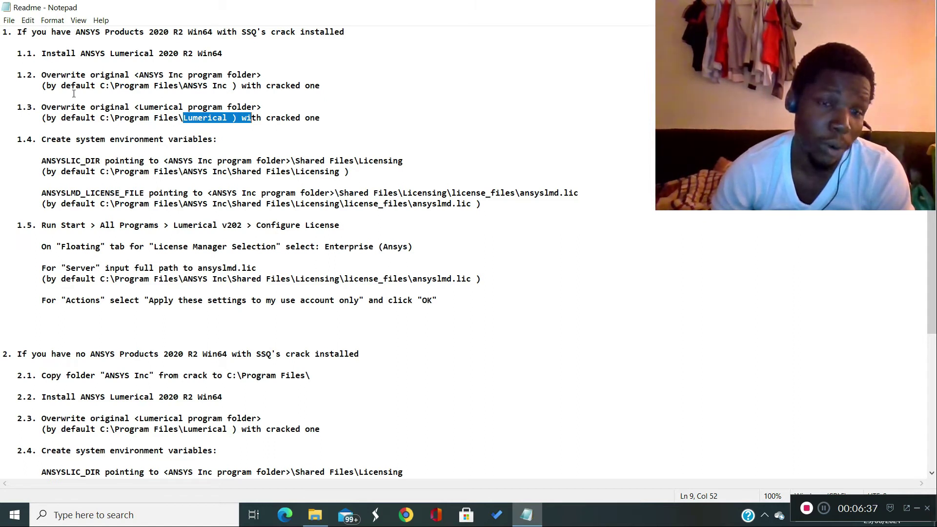
{"action": "left_click_drag", "start_coordinate": [100, 118], "coordinate": [184, 118]}
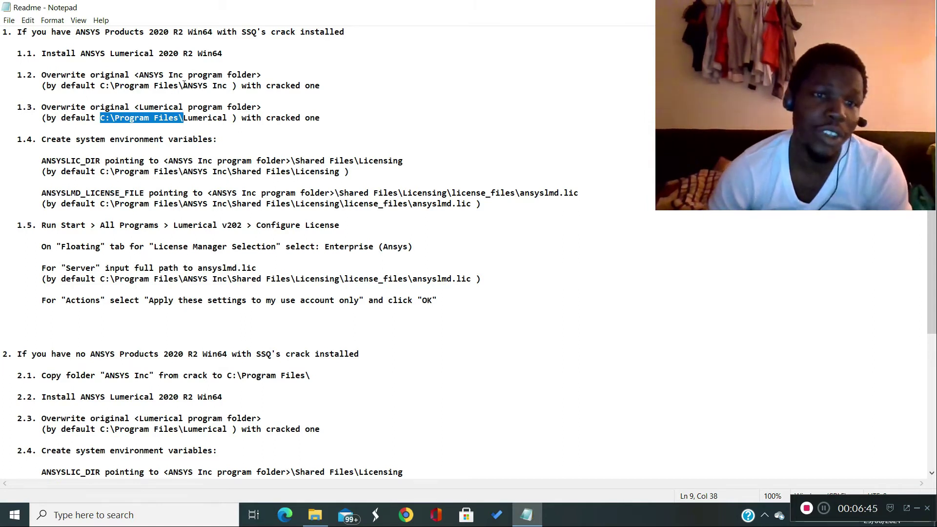
{"action": "left_click_drag", "start_coordinate": [184, 85], "coordinate": [226, 90]}
{"action": "left_click_drag", "start_coordinate": [226, 118], "coordinate": [228, 118]}
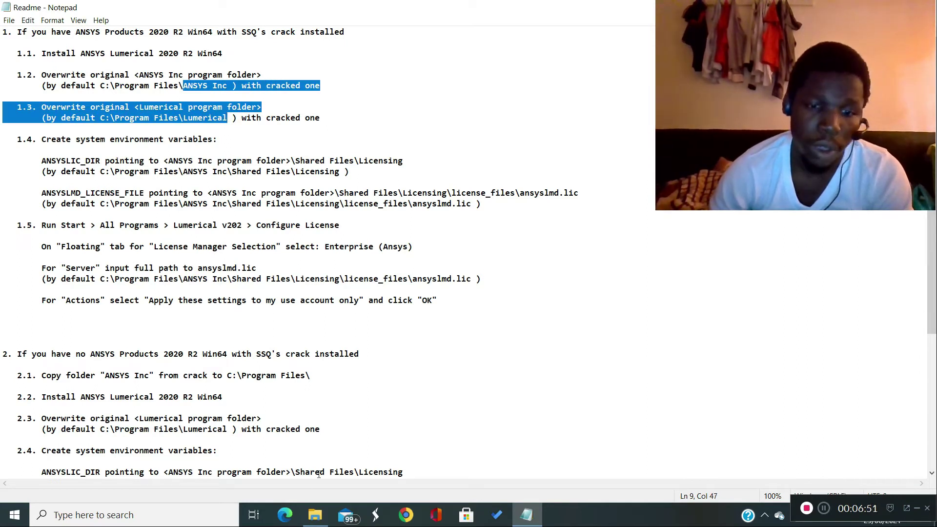
- Copy the ANSYS Inc and Lumerical folders from the Crack folder inside D:\ANSYS_Lumerical_2020_R2x64 in File Explorer
{"action": "left_click", "coordinate": [315, 515]}
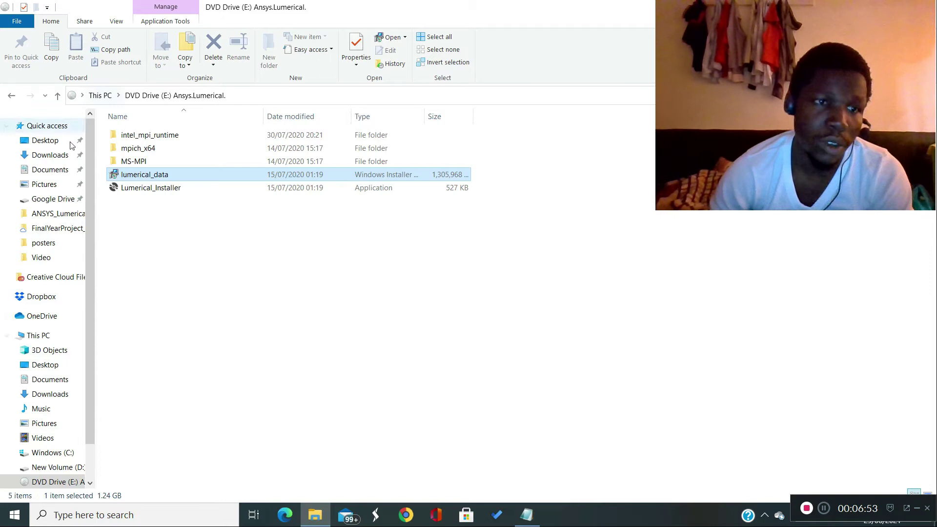
{"action": "left_click", "coordinate": [57, 95]}
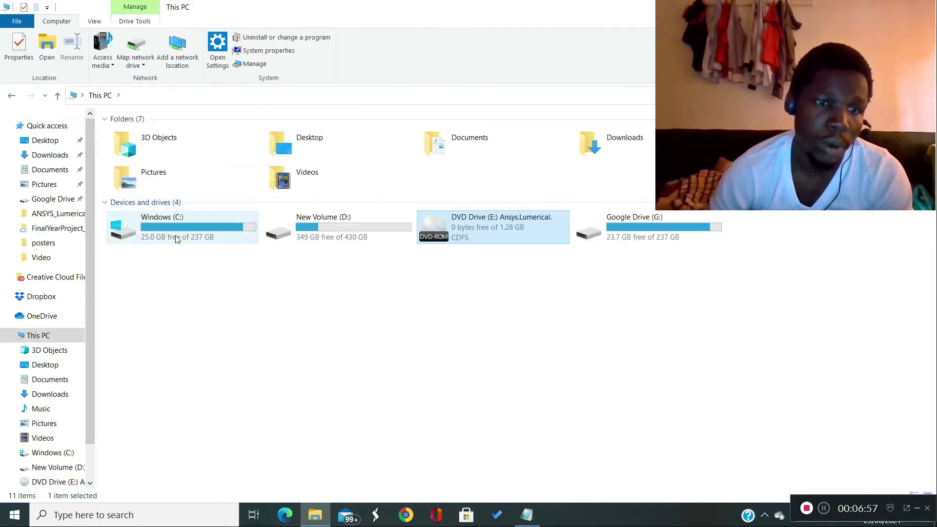
{"action": "double_click", "coordinate": [301, 224]}
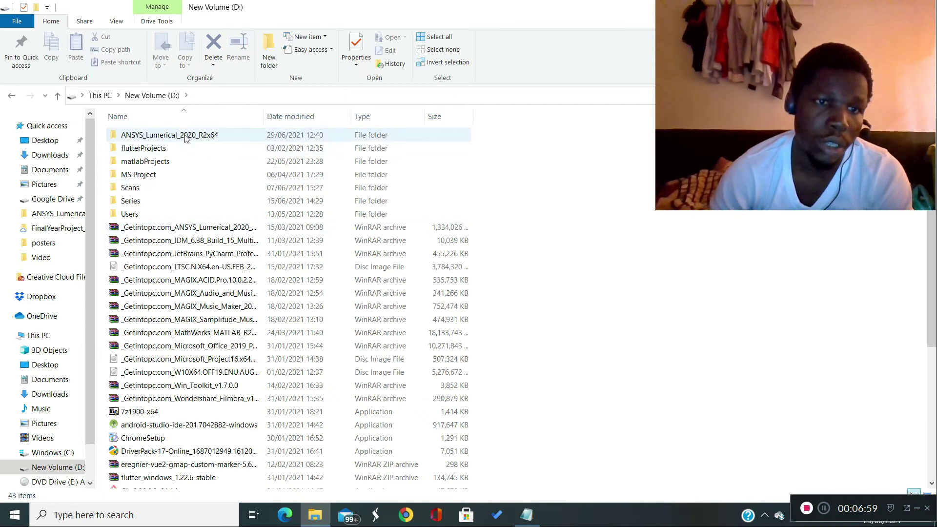
{"action": "double_click", "coordinate": [184, 135]}
{"action": "left_click", "coordinate": [163, 137]}
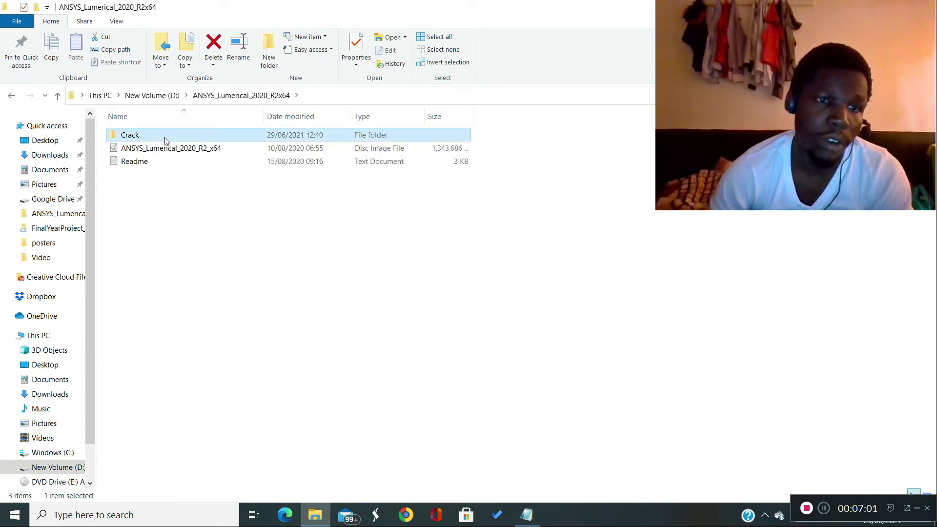
{"action": "double_click", "coordinate": [177, 136]}
{"action": "left_click_drag", "start_coordinate": [172, 184], "coordinate": [171, 133]}
{"action": "key", "text": "ctrl+c"}
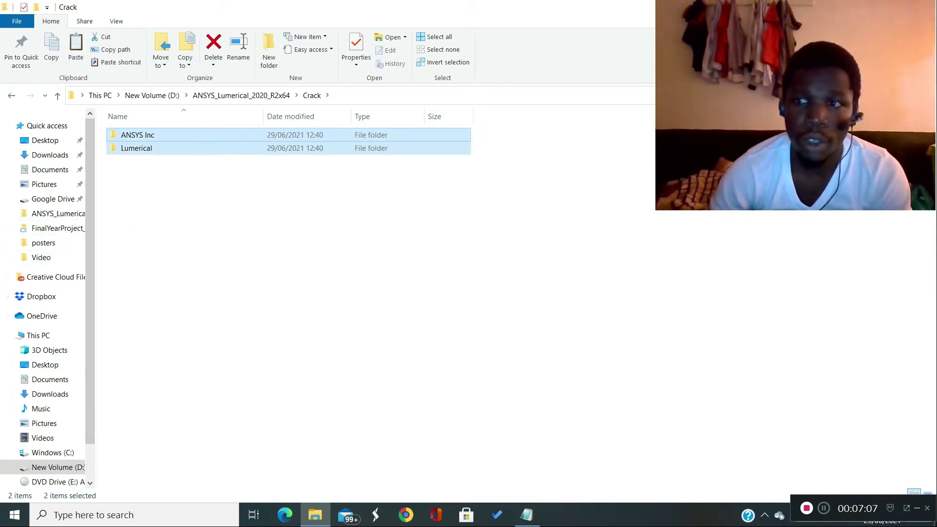
- Paste the copied folders into C:\Program Files, granting administrator permission for all current items
{"action": "left_click", "coordinate": [52, 456]}
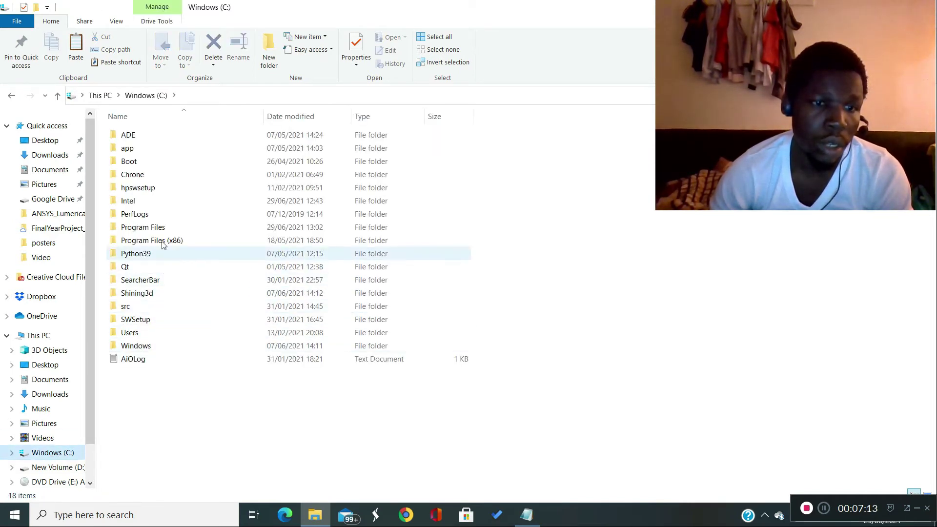
{"action": "left_click", "coordinate": [171, 229]}
{"action": "double_click", "coordinate": [190, 227]}
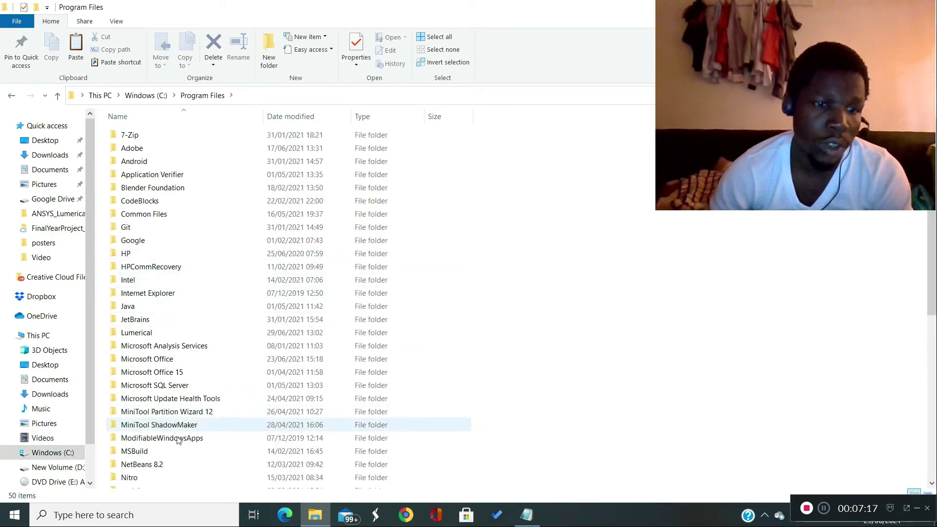
{"action": "scroll", "coordinate": [169, 466], "scroll_direction": "down", "scroll_amount": 2}
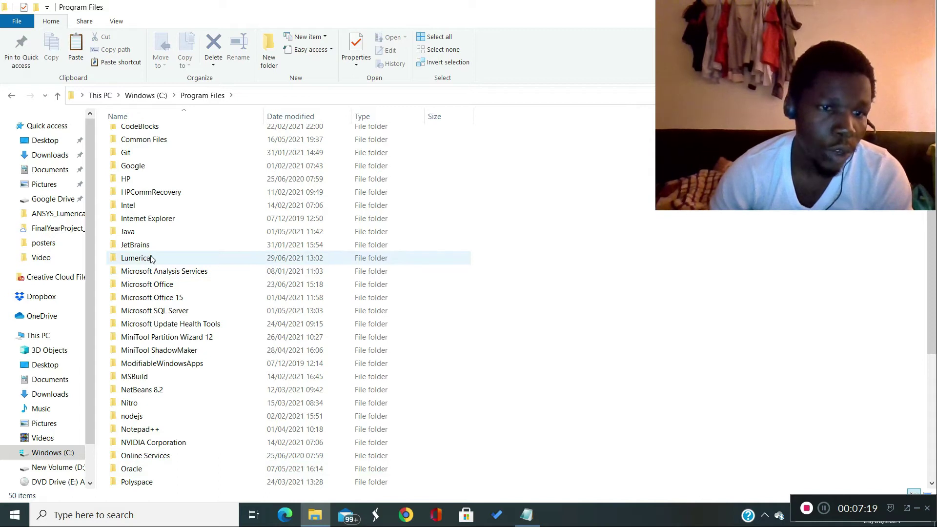
{"action": "scroll", "coordinate": [162, 355], "scroll_direction": "up", "scroll_amount": 2}
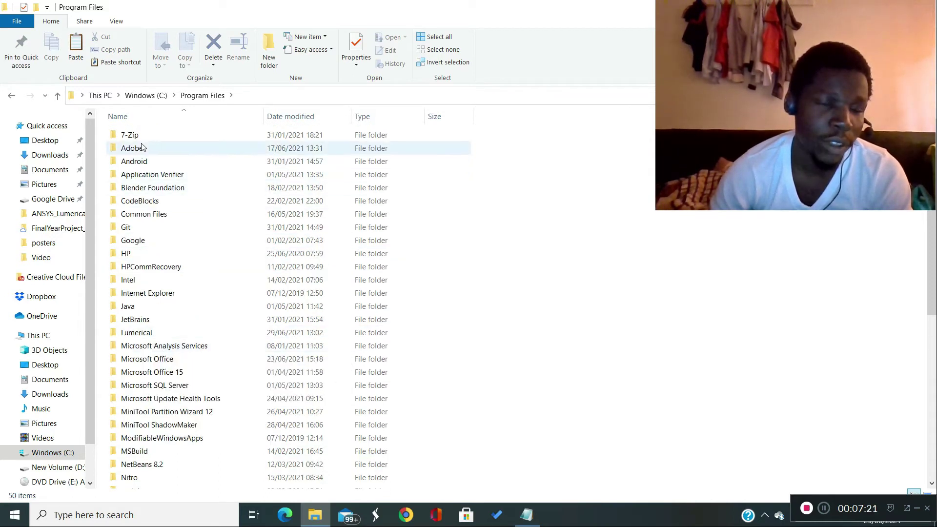
{"action": "right_click", "coordinate": [473, 187]}
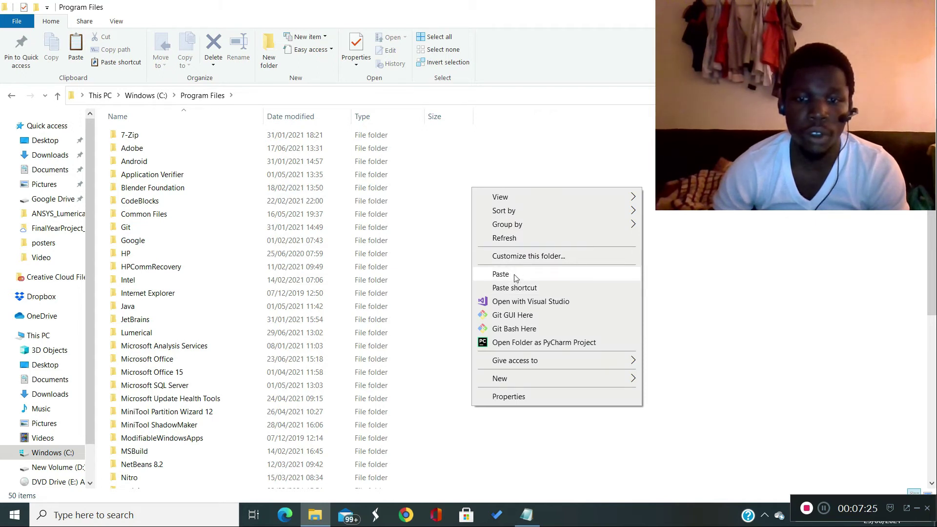
{"action": "left_click", "coordinate": [501, 275]}
{"action": "left_click", "coordinate": [253, 187]}
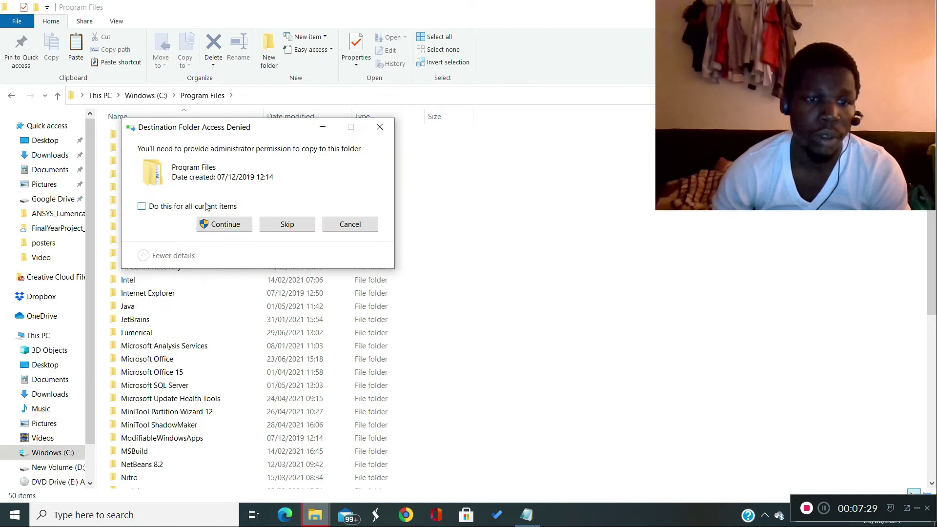
{"action": "left_click", "coordinate": [142, 207]}
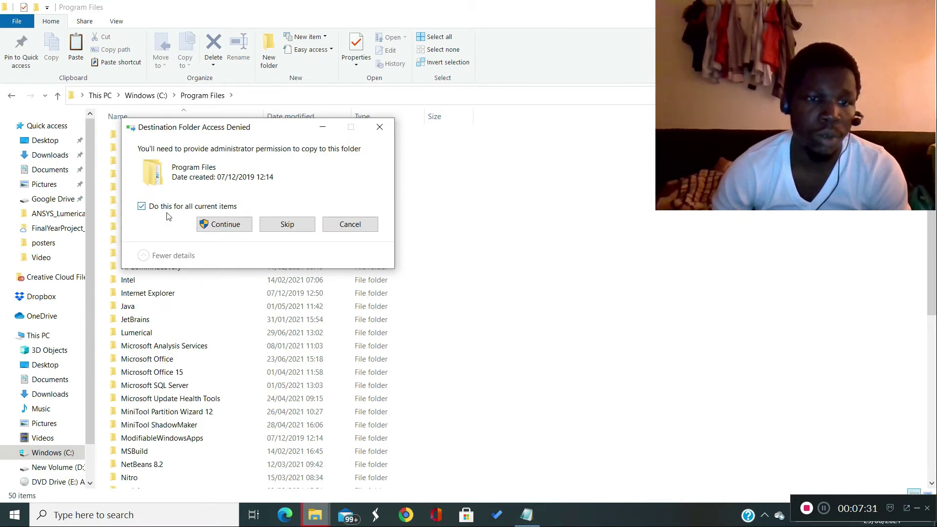
{"action": "left_click", "coordinate": [234, 226]}
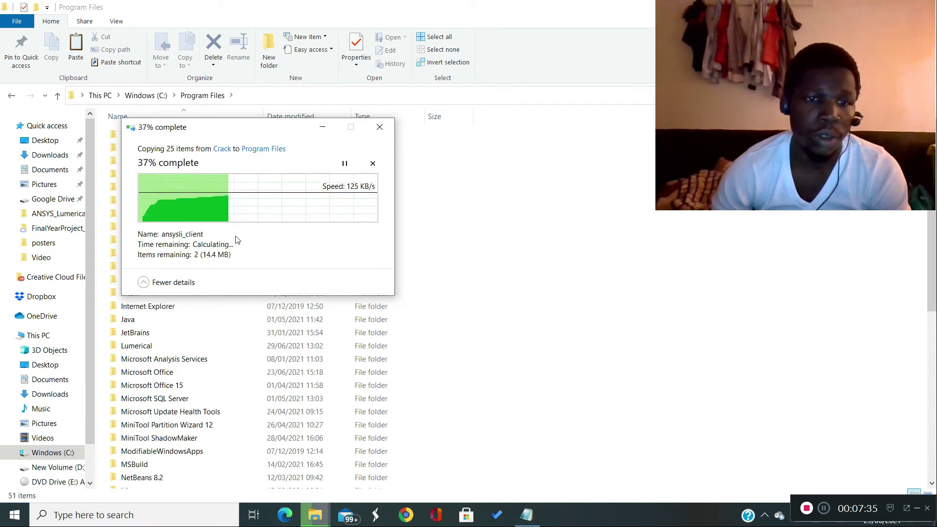
- Check the ANSYS Inc and Lumerical folders in Program Files, and examine Readme step 1.4 about the system environment variables
{"action": "scroll", "coordinate": [475, 286], "scroll_direction": "down", "scroll_amount": 8}
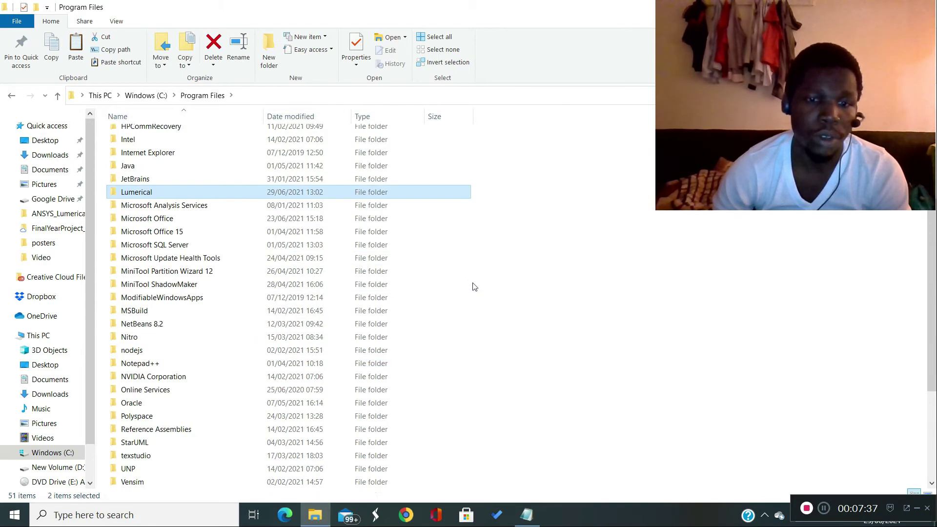
{"action": "scroll", "coordinate": [476, 281], "scroll_direction": "up", "scroll_amount": 3}
{"action": "scroll", "coordinate": [476, 281], "scroll_direction": "up", "scroll_amount": 5}
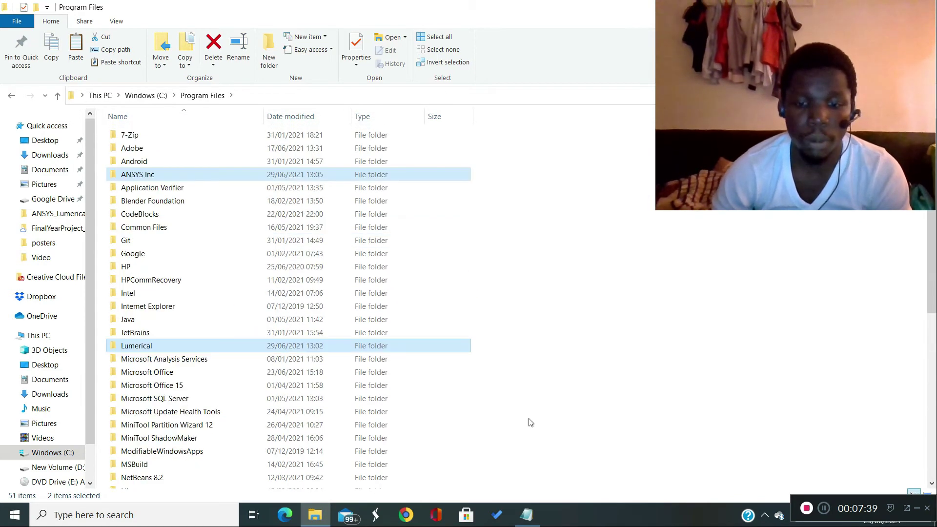
{"action": "left_click", "coordinate": [527, 515]}
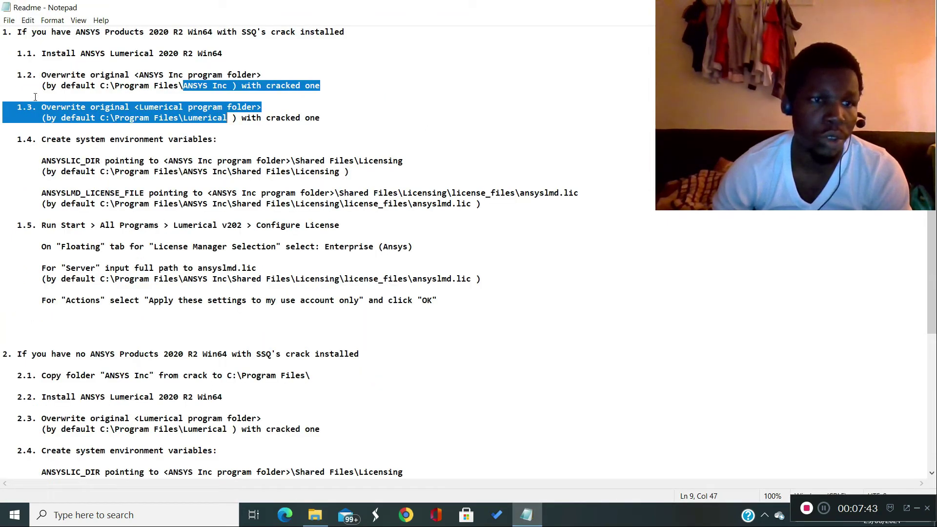
{"action": "left_click", "coordinate": [163, 95]}
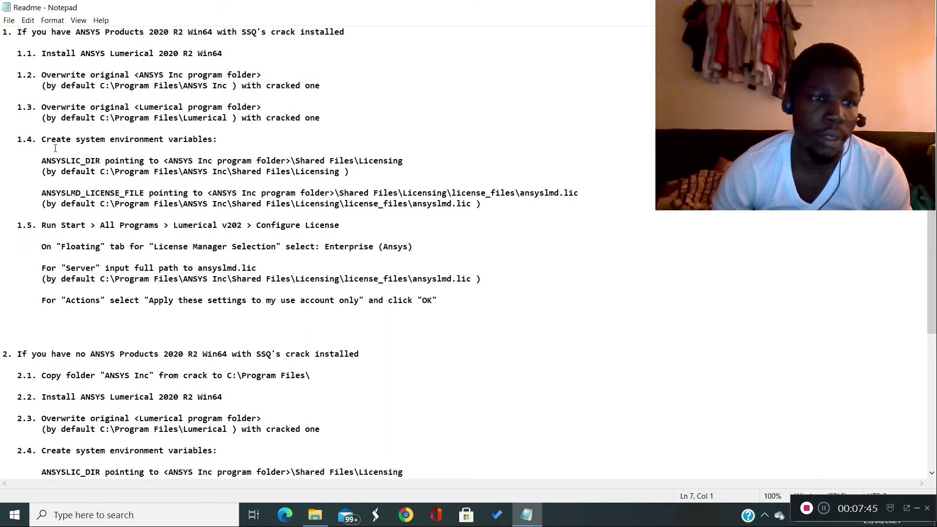
{"action": "left_click_drag", "start_coordinate": [39, 138], "coordinate": [492, 208]}
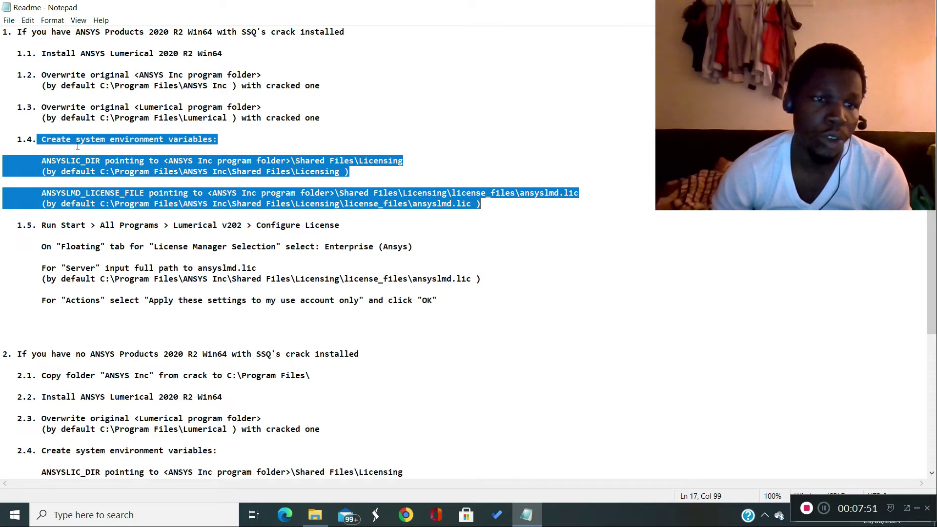
{"action": "left_click", "coordinate": [232, 161]}
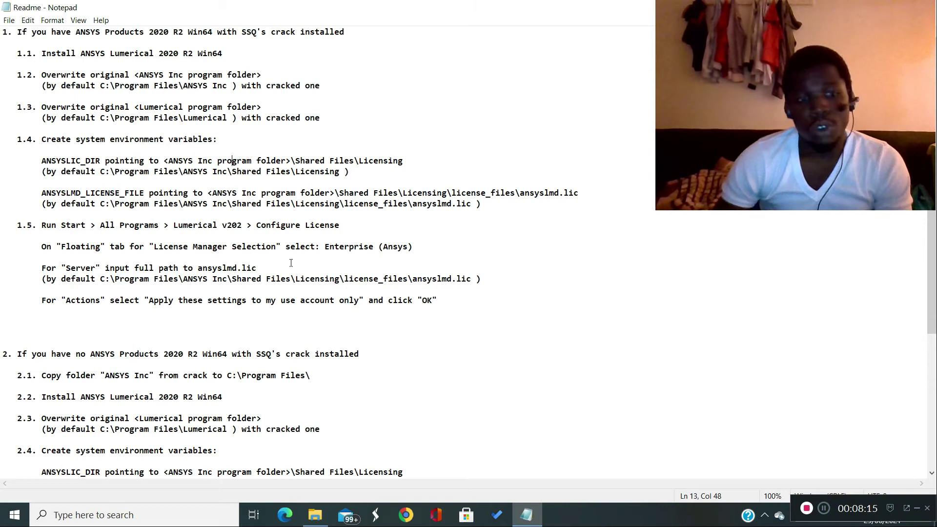
{"action": "right_click", "coordinate": [13, 522]}
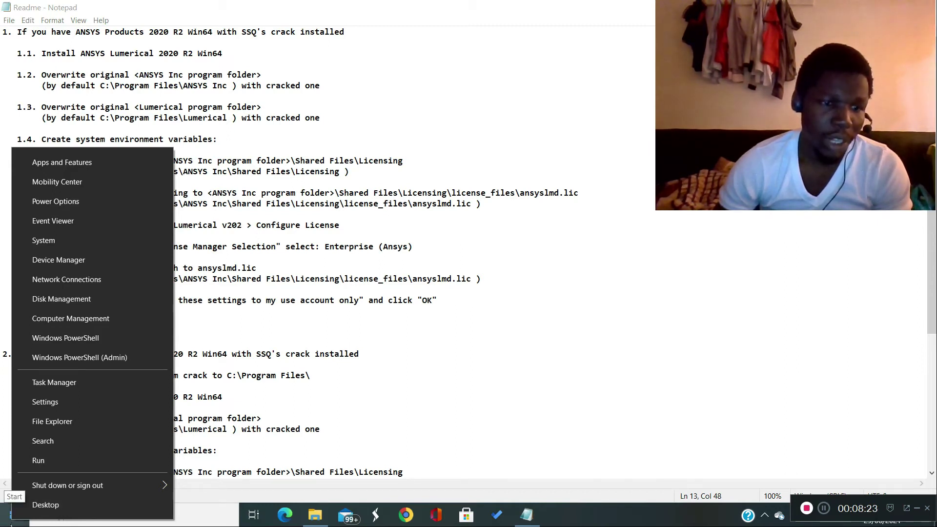
{"action": "left_click", "coordinate": [13, 519]}
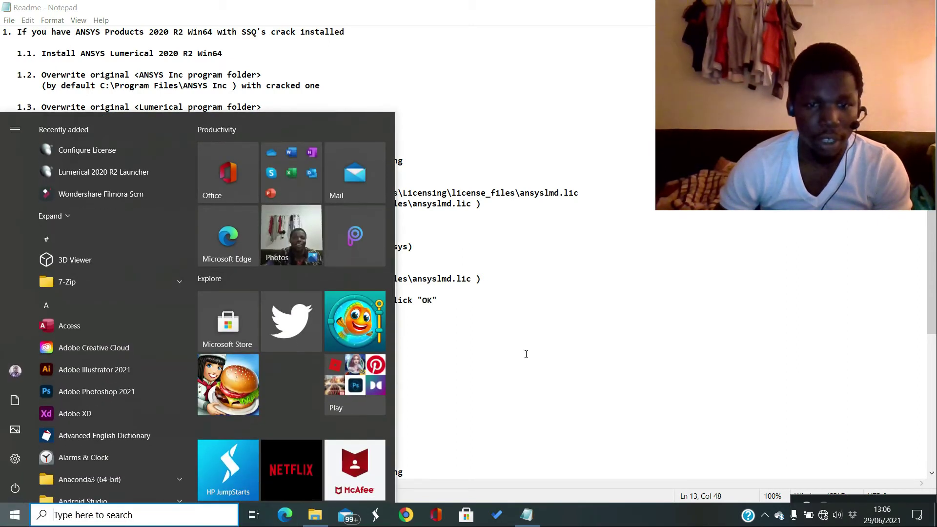
{"action": "left_click", "coordinate": [526, 354]}
- Open the Environment Variables window from This PC's properties through the advanced system settings
{"action": "left_click", "coordinate": [315, 515]}
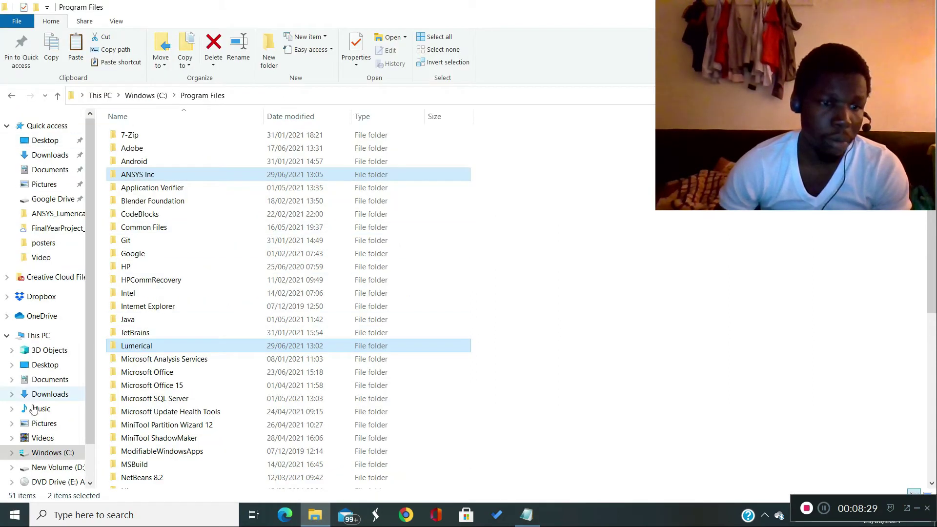
{"action": "right_click", "coordinate": [38, 337]}
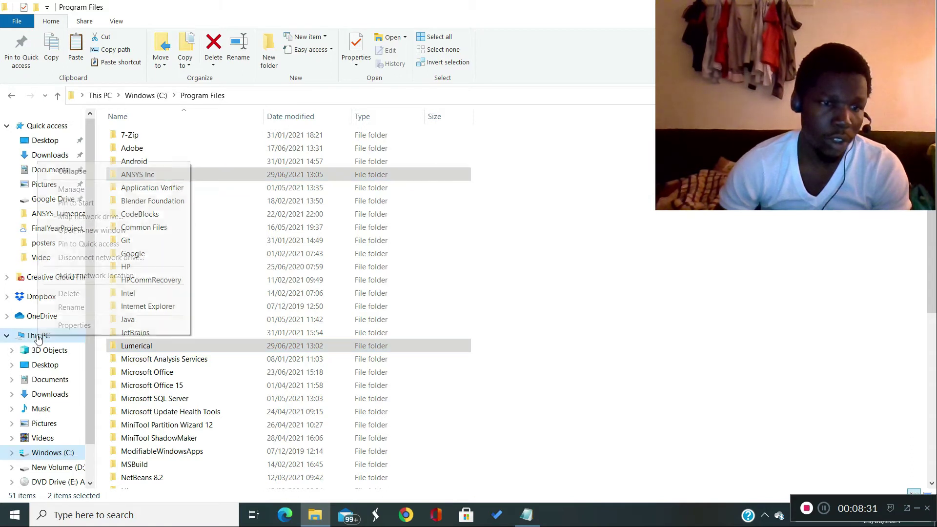
{"action": "left_click", "coordinate": [104, 328]}
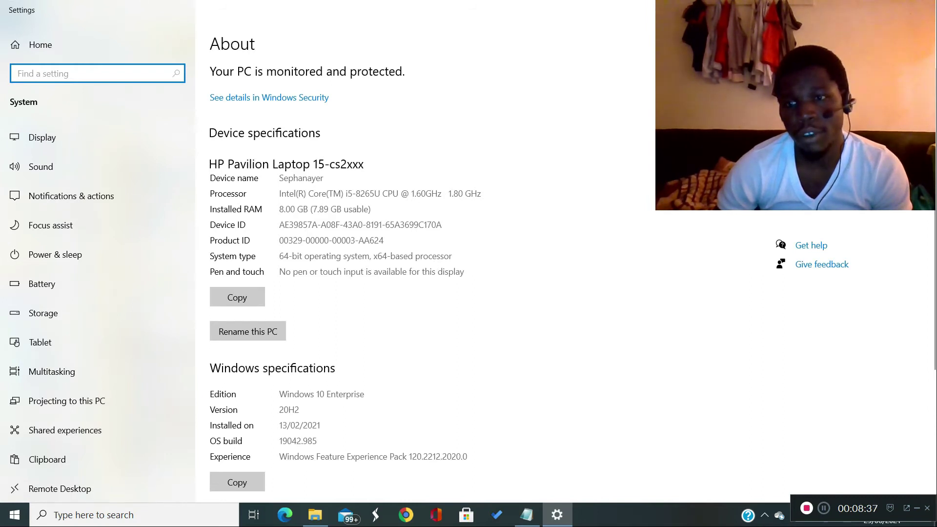
{"action": "left_click", "coordinate": [816, 180]}
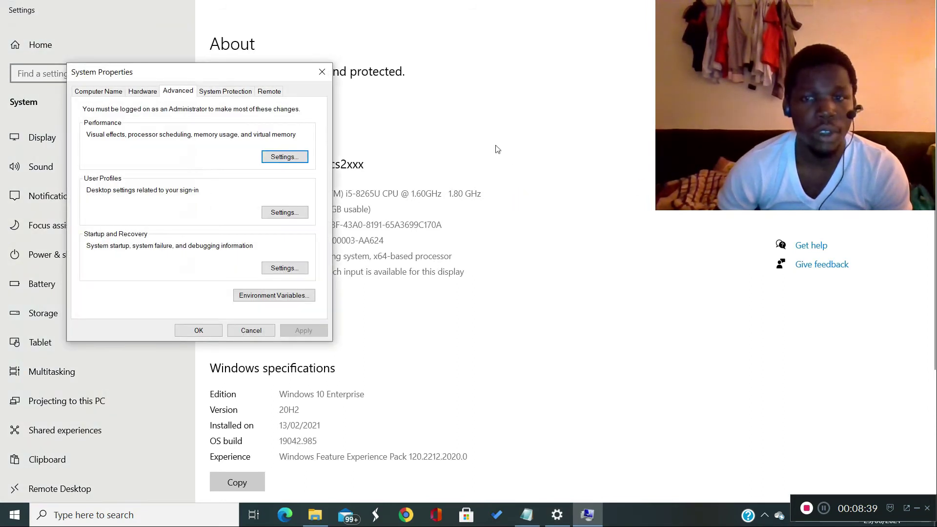
{"action": "left_click", "coordinate": [273, 298]}
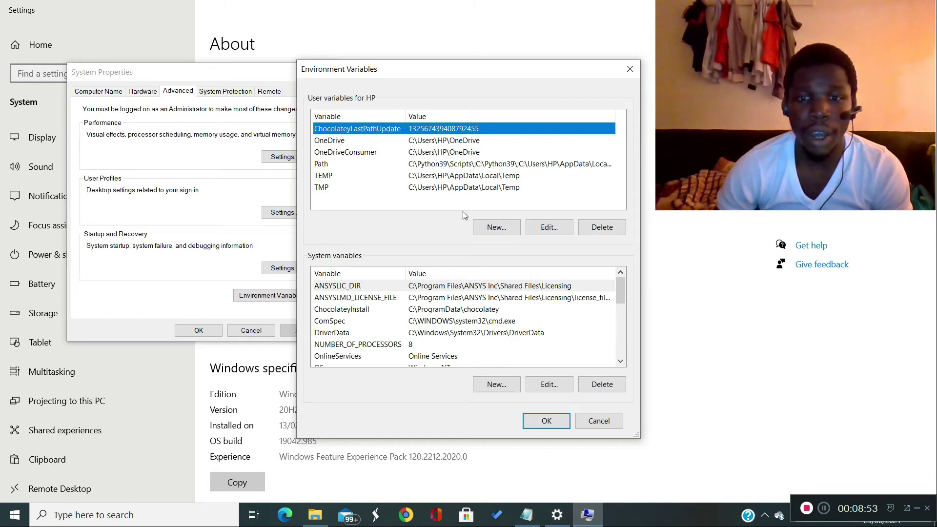
{"action": "left_click", "coordinate": [501, 226]}
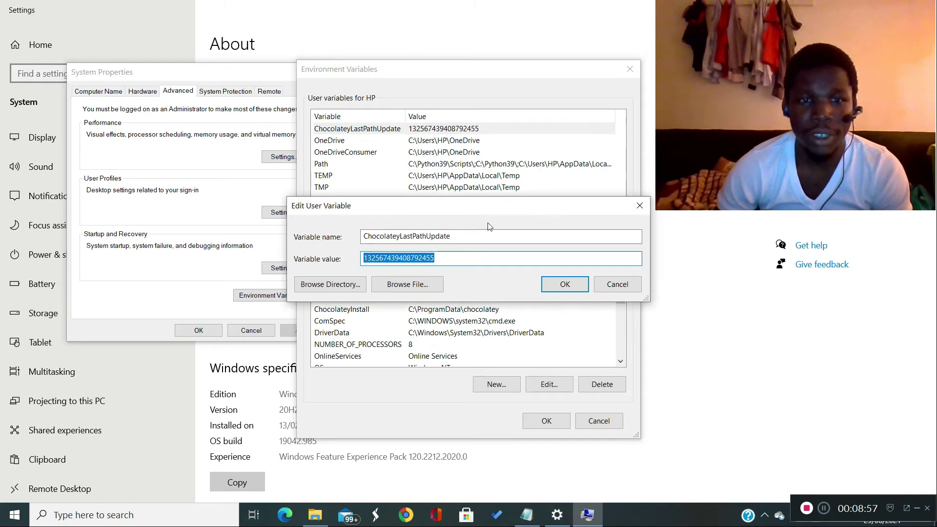
{"action": "left_click", "coordinate": [637, 207]}
{"action": "left_click", "coordinate": [425, 116]}
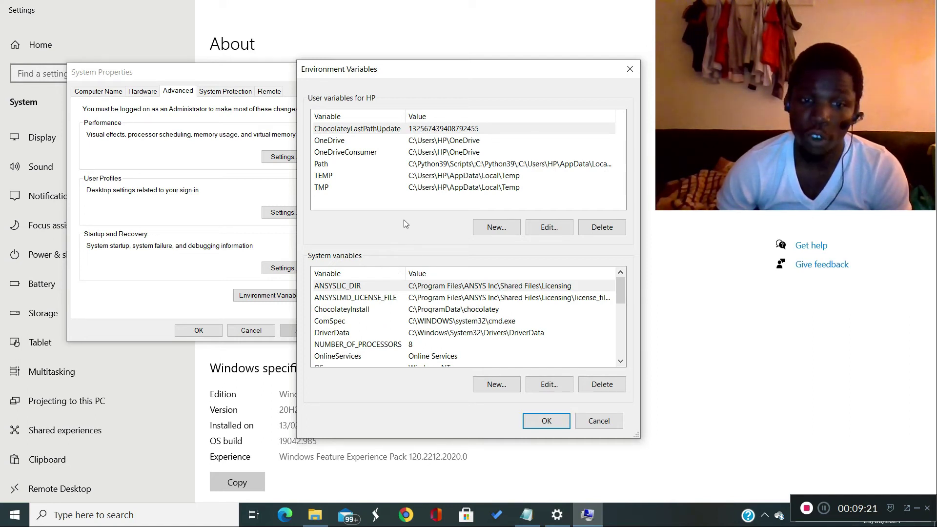
- Check the existing ANSYSLIC_DIR system variable, and bring the Readme up behind the Environment Variables window
{"action": "left_click", "coordinate": [359, 287]}
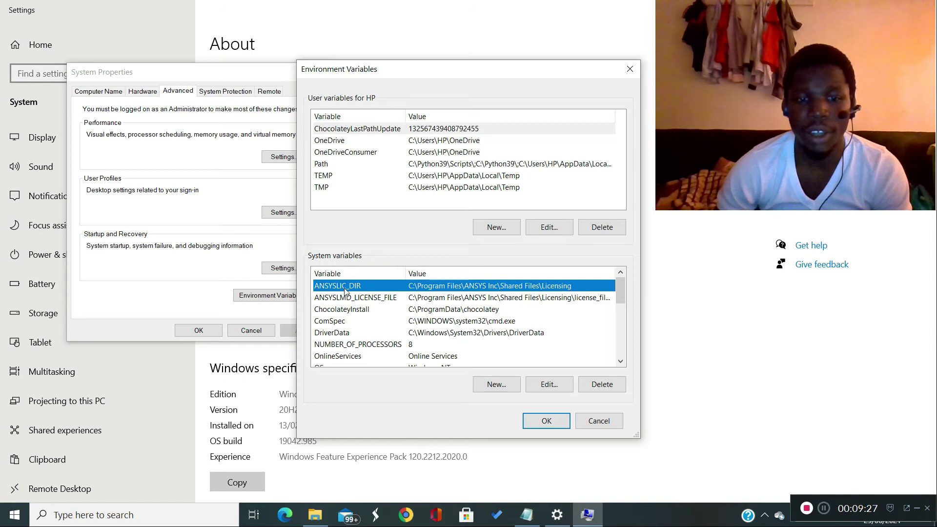
{"action": "left_click", "coordinate": [527, 515]}
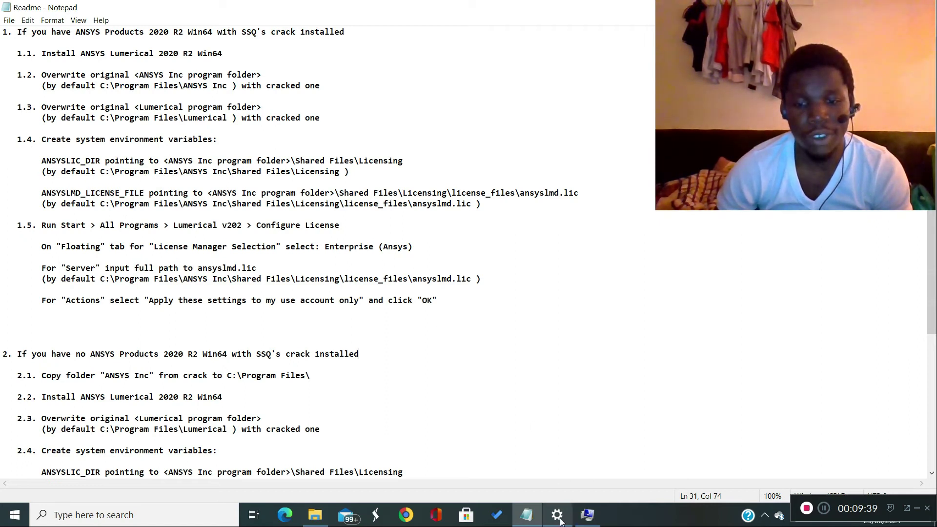
{"action": "mouse_move", "coordinate": [561, 523]}
{"action": "left_click", "coordinate": [562, 459]}
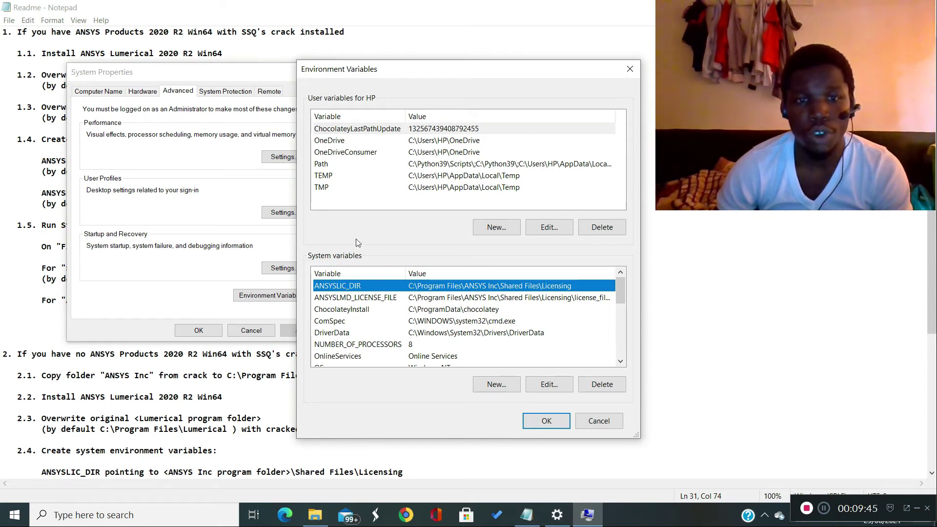
- Start a new user variable and name it ANSYSLIC_DIR
{"action": "left_click", "coordinate": [506, 231]}
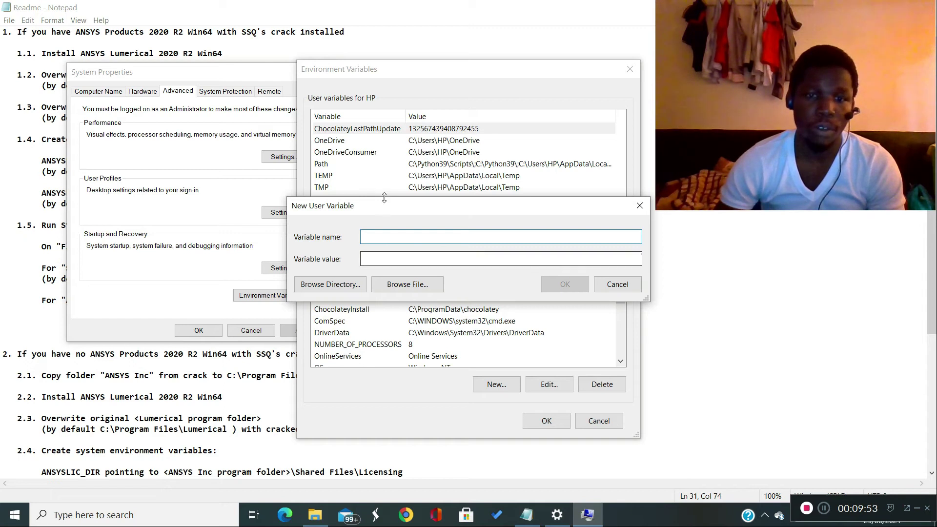
{"action": "left_click_drag", "start_coordinate": [411, 214], "coordinate": [429, 151]}
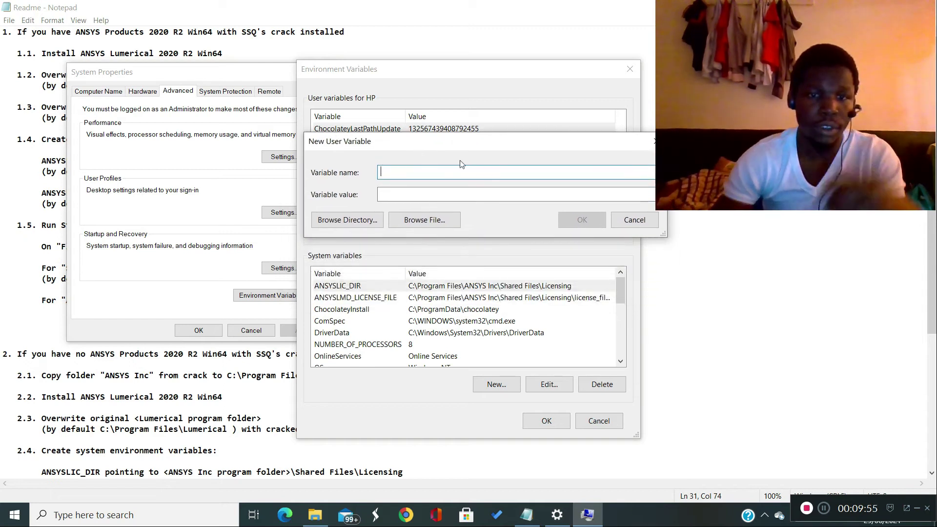
{"action": "type", "text": "AN"}
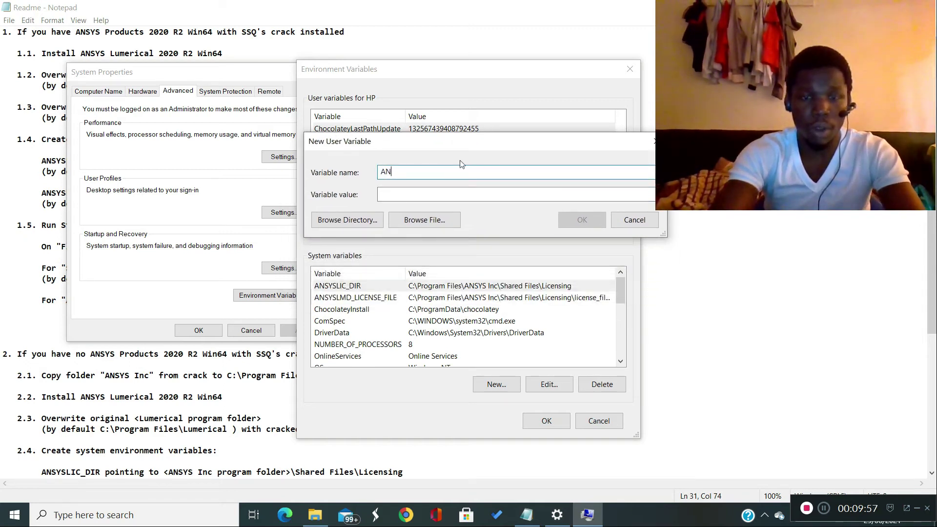
{"action": "type", "text": "SYSII"}
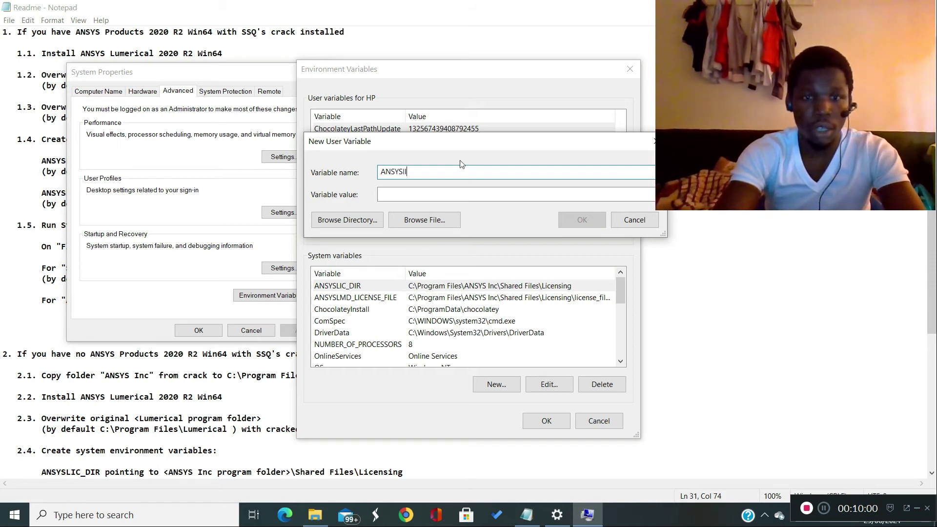
{"action": "key", "text": "BackSpace"}
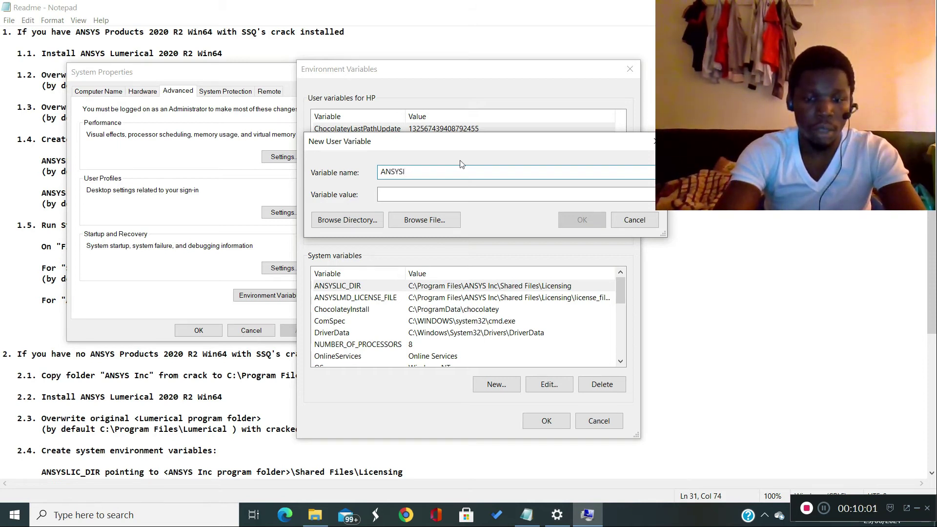
{"action": "type", "text": "i"}
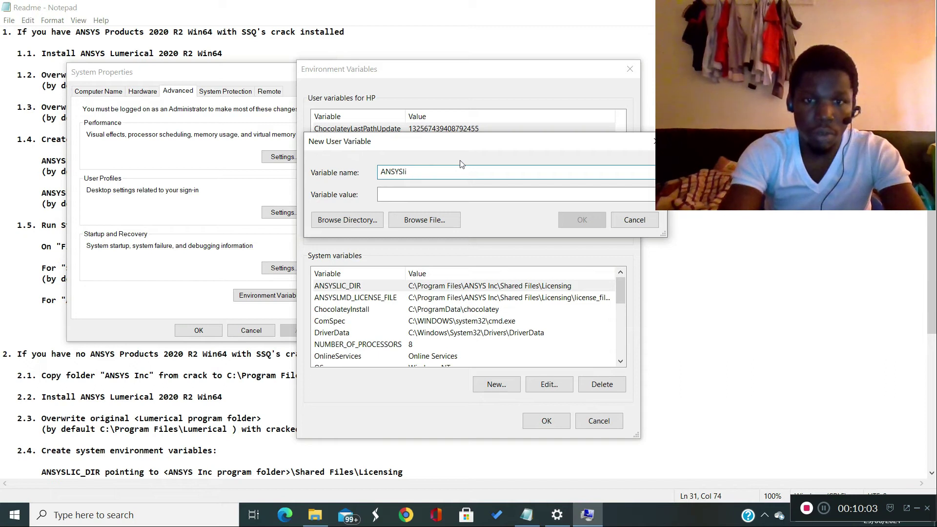
{"action": "type", "text": "c"}
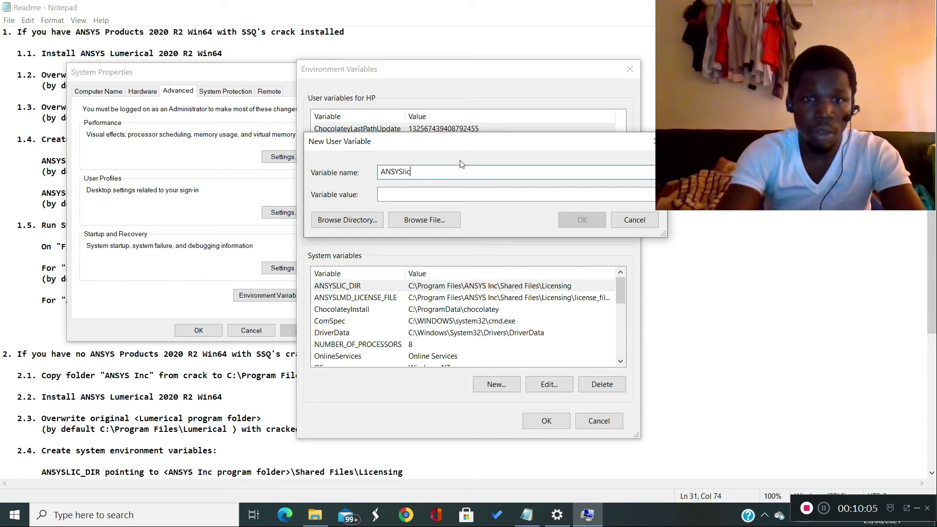
{"action": "key", "text": "BackSpace"}
{"action": "key", "text": "BackSpace"}
{"action": "key", "text": "BackSpace"}
{"action": "type", "text": "LIC_"}
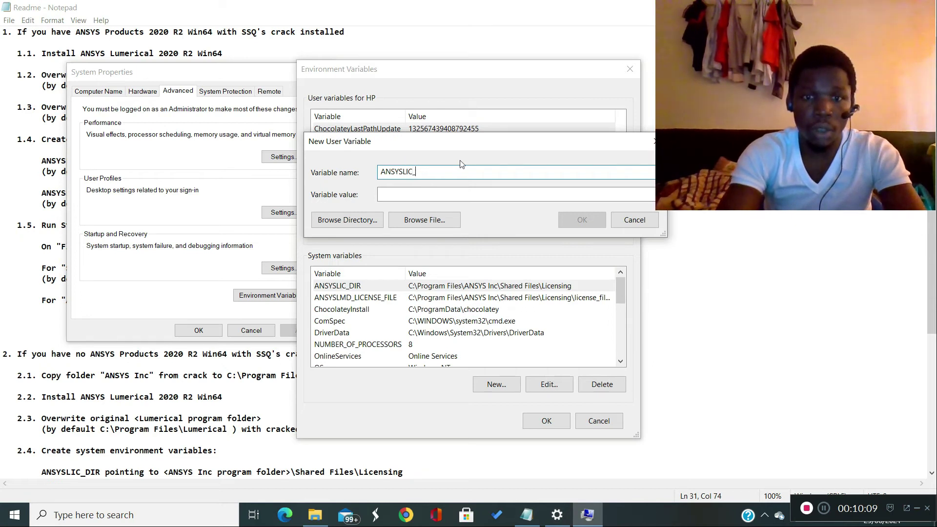
{"action": "type", "text": "DIR"}
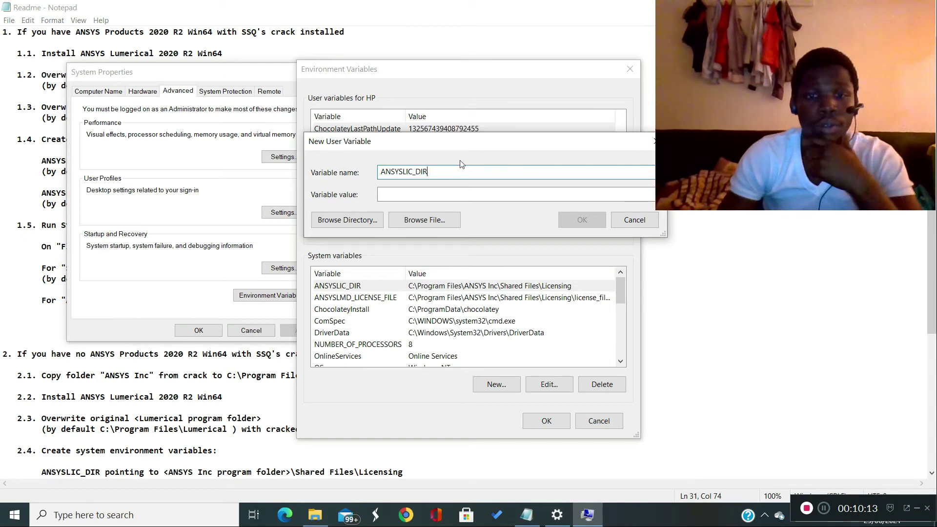
- Check the licensing paths in the Readme before filling in the value of the new user variable
{"action": "left_click", "coordinate": [429, 194]}
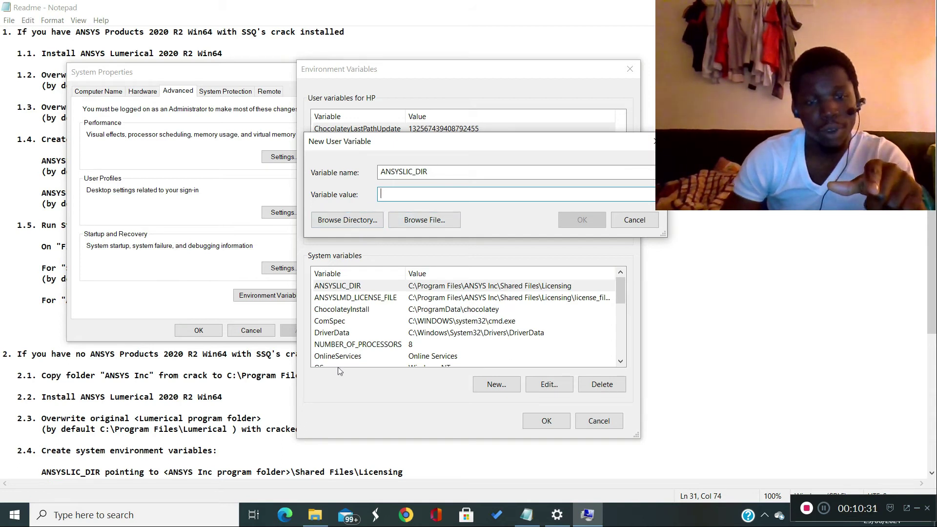
{"action": "left_click", "coordinate": [261, 408]}
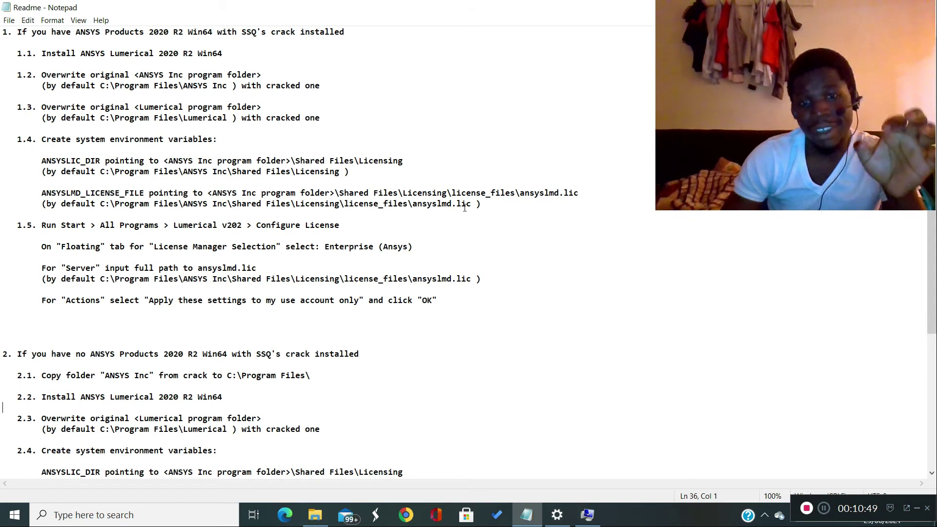
{"action": "key", "text": "alt+Tab"}
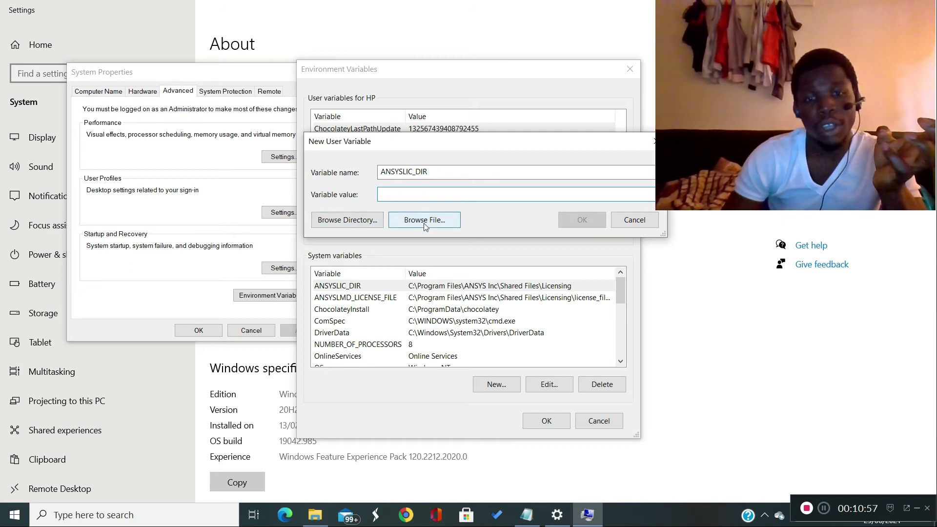
- Browse to C:\Program Files\ANSYS Inc\Shared Files\Licensing and choose it as the new ANSYSLIC_DIR user variable's value
{"action": "left_click", "coordinate": [347, 221]}
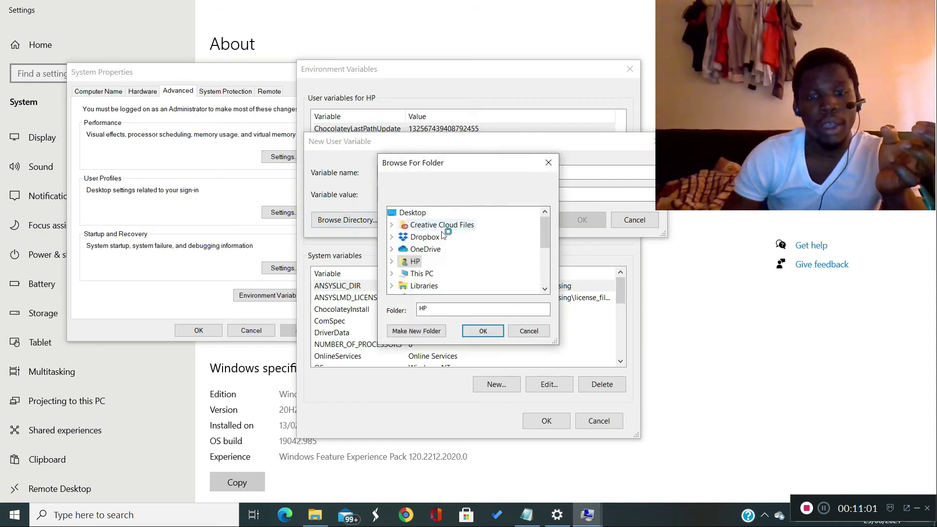
{"action": "left_click", "coordinate": [392, 279]}
{"action": "scroll", "coordinate": [477, 262], "scroll_direction": "down", "scroll_amount": 3}
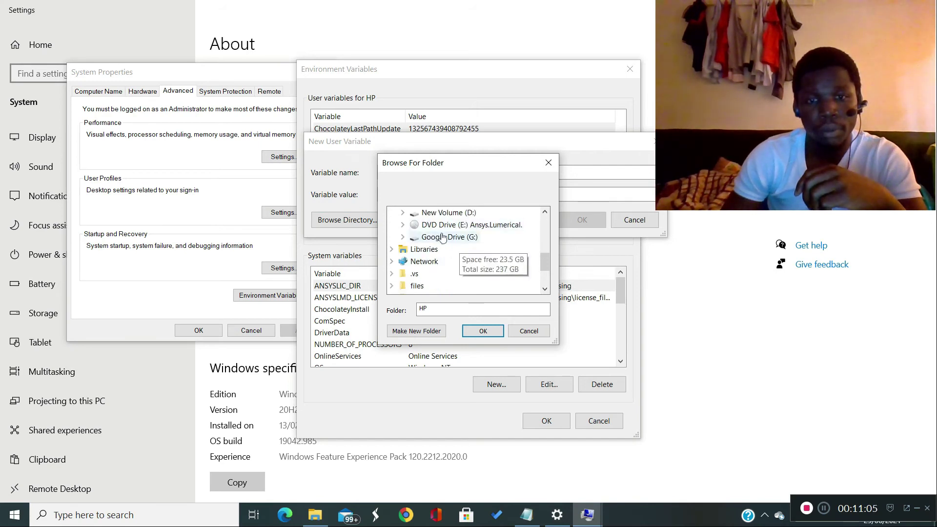
{"action": "scroll", "coordinate": [443, 237], "scroll_direction": "up", "scroll_amount": 1}
{"action": "left_click", "coordinate": [403, 237]}
{"action": "scroll", "coordinate": [477, 254], "scroll_direction": "down", "scroll_amount": 3}
{"action": "scroll", "coordinate": [482, 257], "scroll_direction": "up", "scroll_amount": 1}
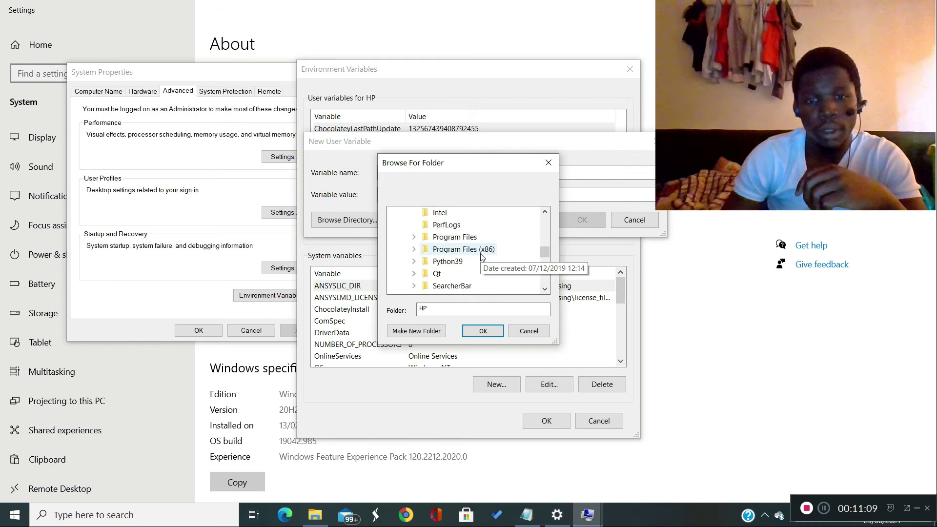
{"action": "scroll", "coordinate": [481, 257], "scroll_direction": "up", "scroll_amount": 1}
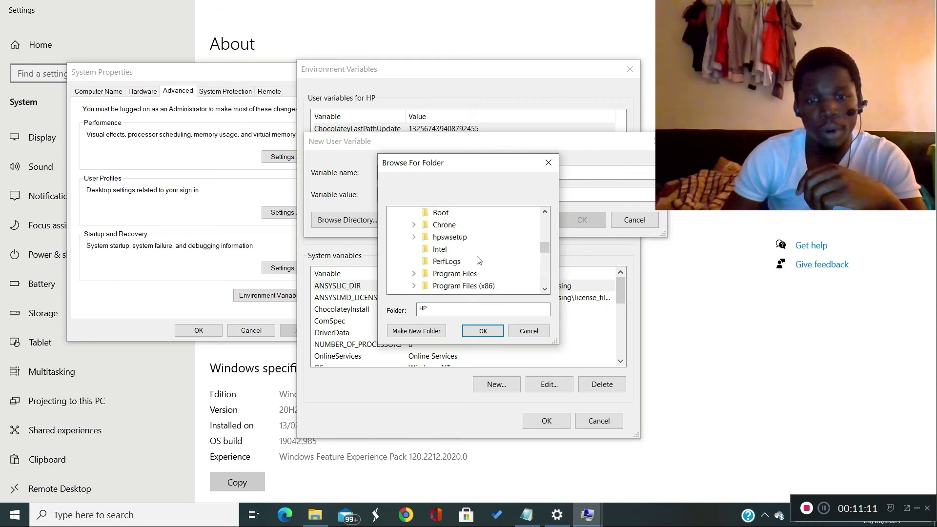
{"action": "left_click", "coordinate": [414, 273]}
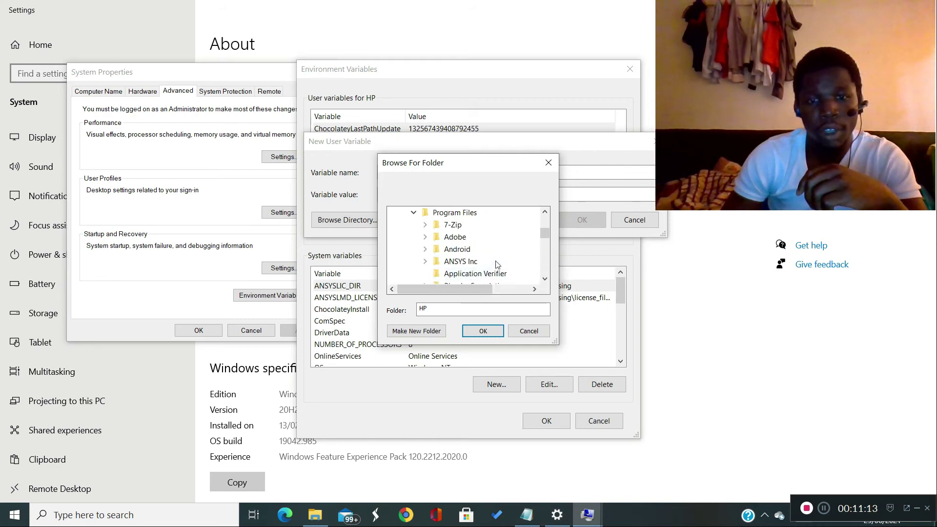
{"action": "left_click", "coordinate": [425, 265]}
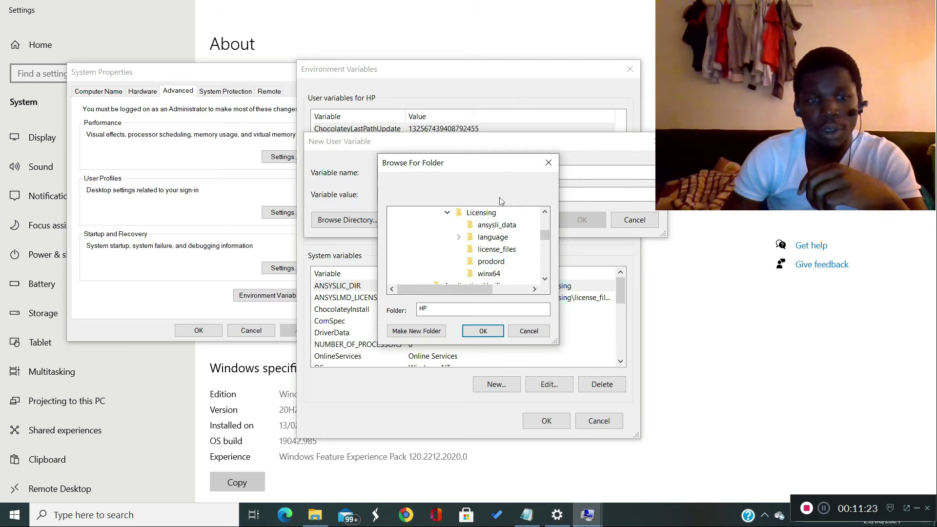
{"action": "left_click_drag", "start_coordinate": [466, 163], "coordinate": [461, 86]}
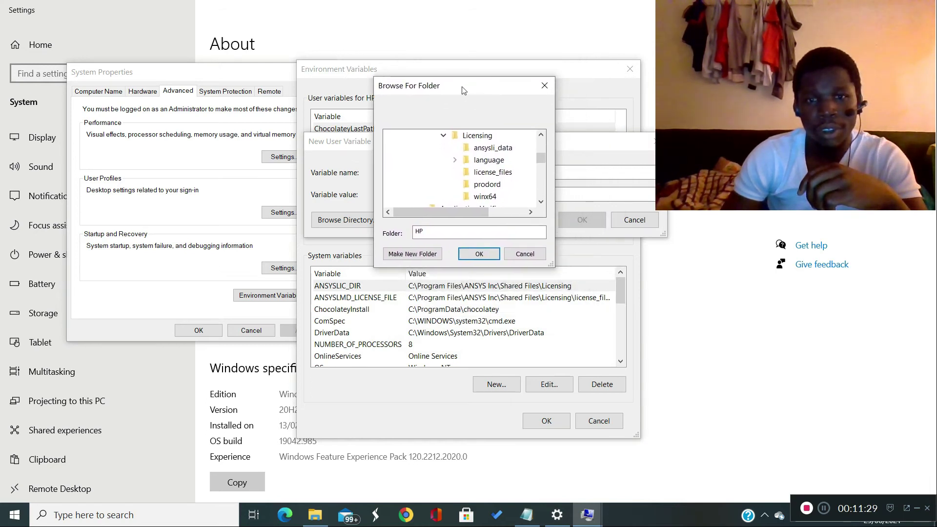
{"action": "scroll", "coordinate": [471, 185], "scroll_direction": "up", "scroll_amount": 2}
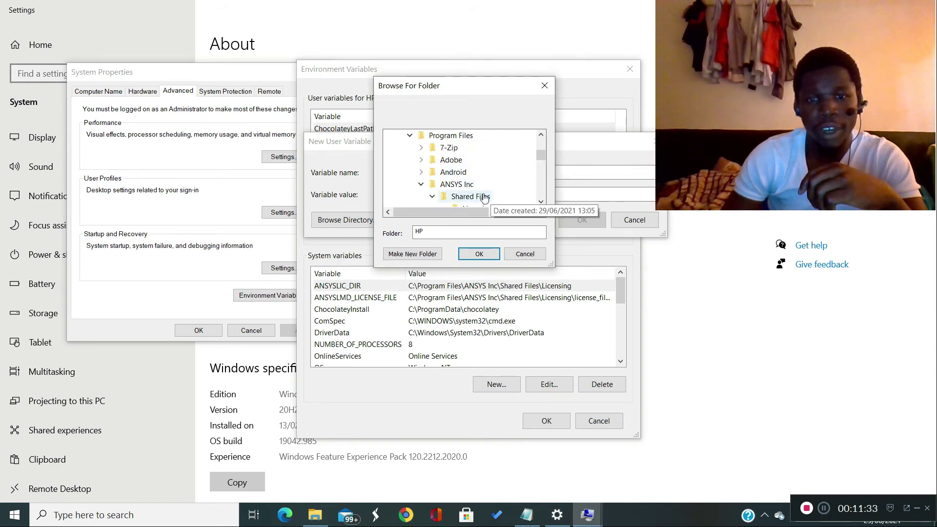
{"action": "scroll", "coordinate": [484, 196], "scroll_direction": "down", "scroll_amount": 1}
{"action": "left_click", "coordinate": [478, 171]}
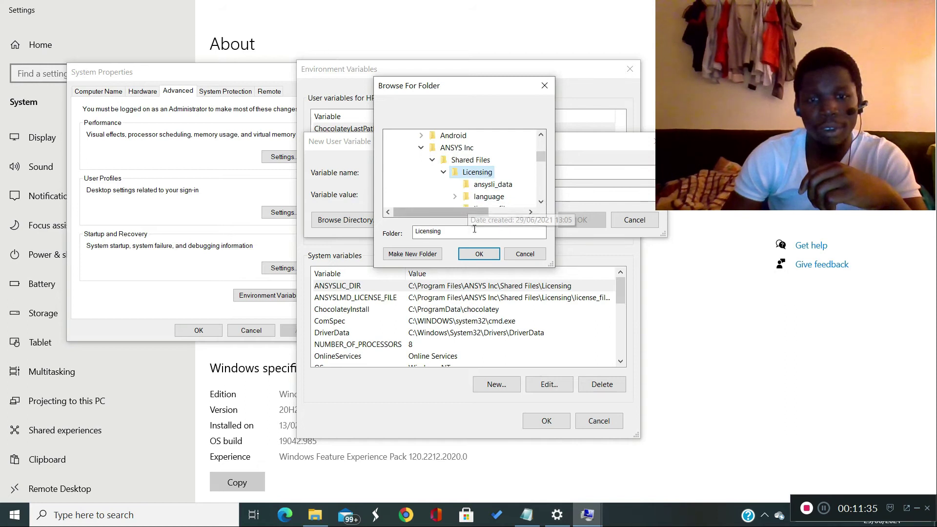
{"action": "left_click", "coordinate": [479, 254]}
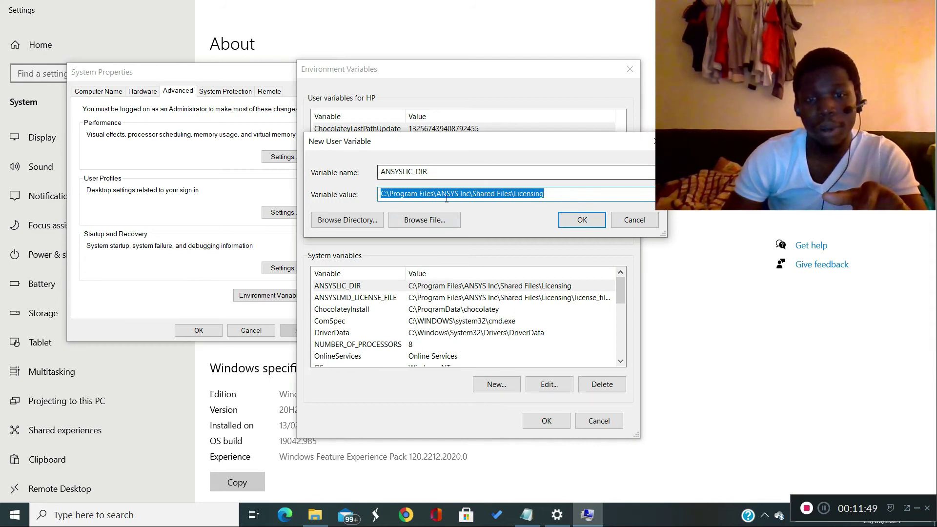
- Point the variable's value to the ansyslmd.lic file in Licensing\license_files, and discard the new user variable
{"action": "left_click", "coordinate": [432, 222]}
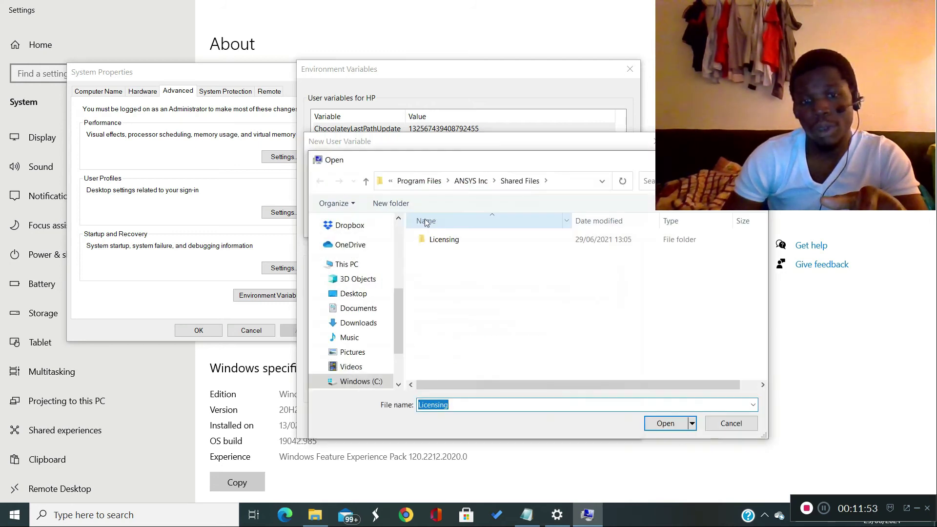
{"action": "left_click", "coordinate": [450, 240]}
{"action": "double_click", "coordinate": [450, 241]}
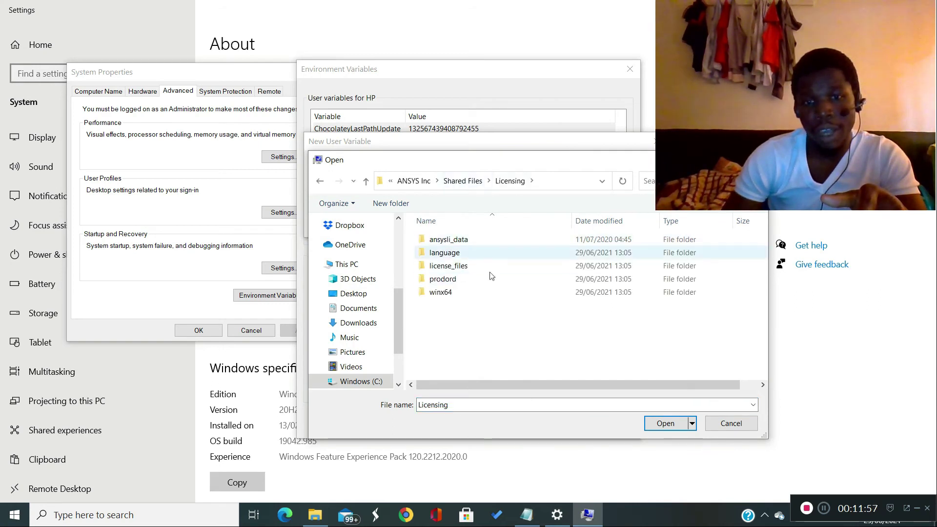
{"action": "double_click", "coordinate": [448, 266]}
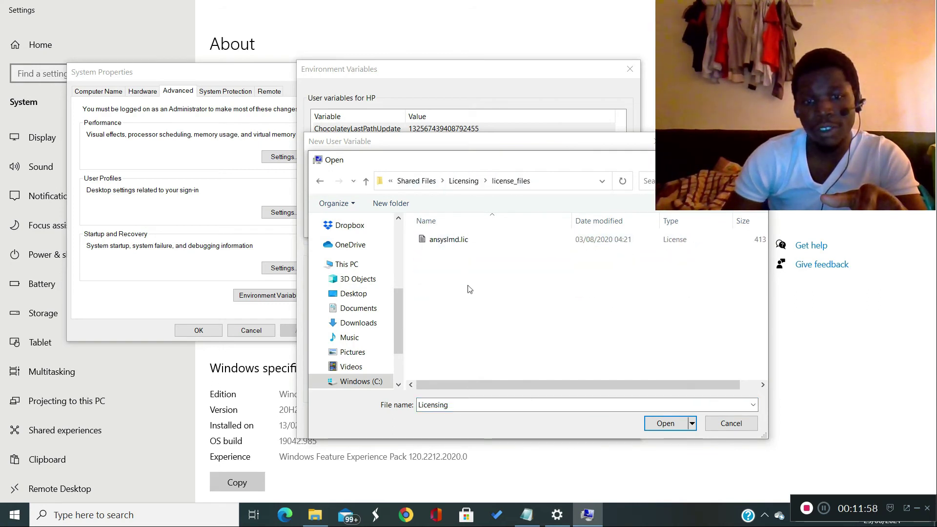
{"action": "double_click", "coordinate": [449, 240]}
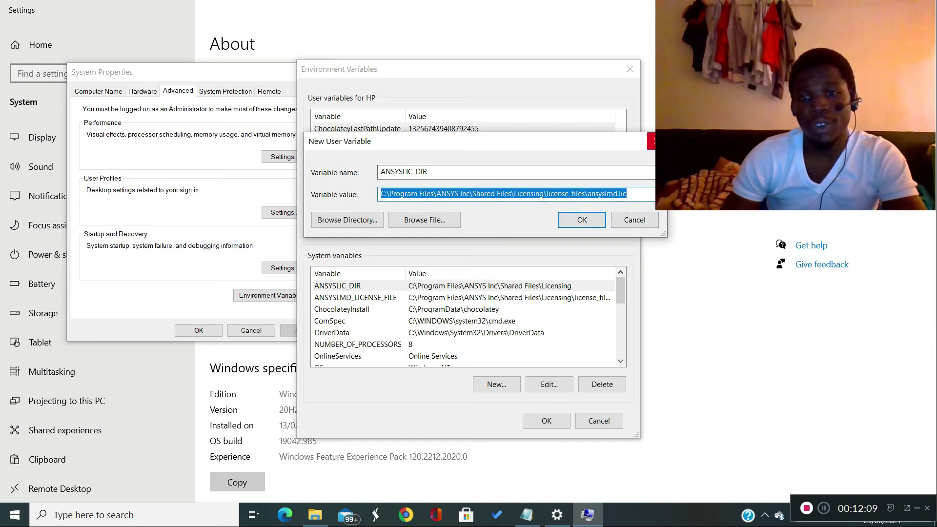
{"action": "left_click", "coordinate": [652, 141]}
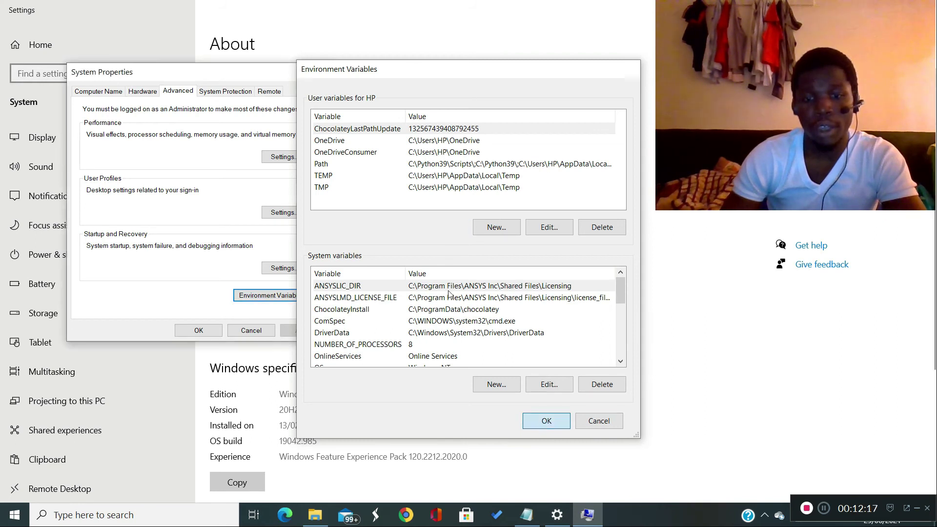
- Accept the Environment Variables and System Properties dialogs, and close the Settings window
{"action": "left_click", "coordinate": [543, 422]}
{"action": "left_click", "coordinate": [199, 331]}
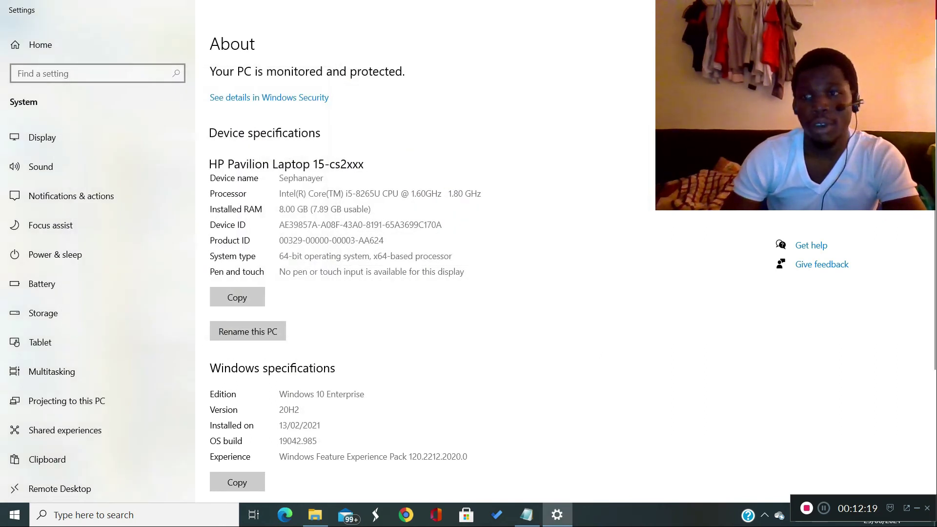
{"action": "left_click", "coordinate": [927, 8]}
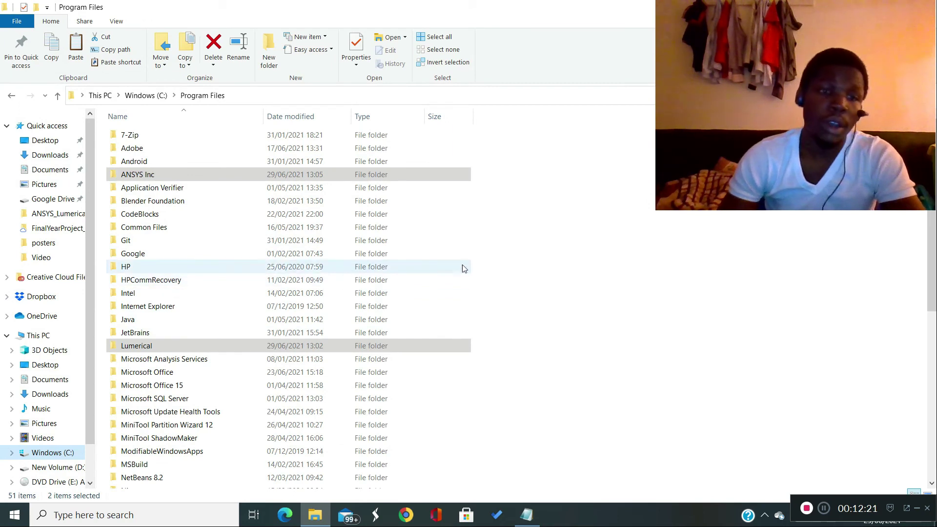
- Compare Lumerical's Configure License window with Readme step 1.5, and accept its Enterprise (Ansys) settings for the user account only
{"action": "left_click", "coordinate": [526, 515]}
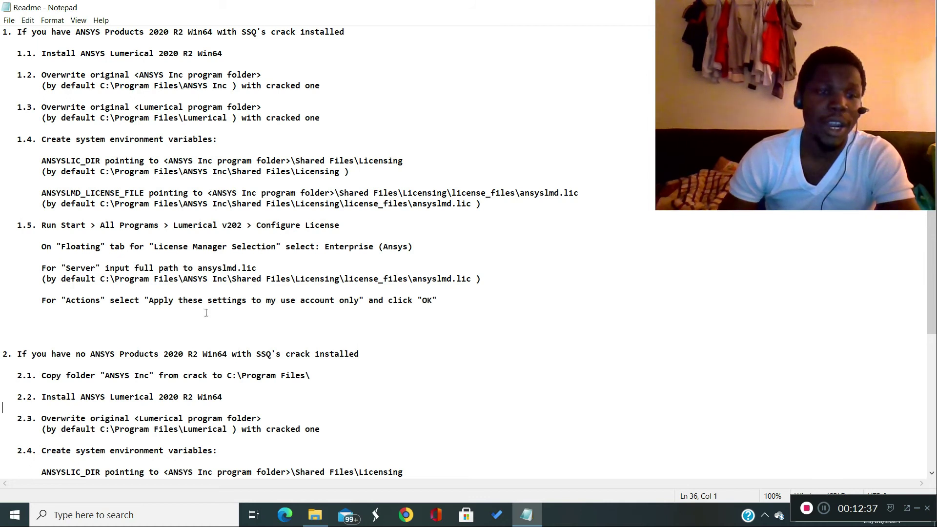
{"action": "left_click", "coordinate": [14, 522]}
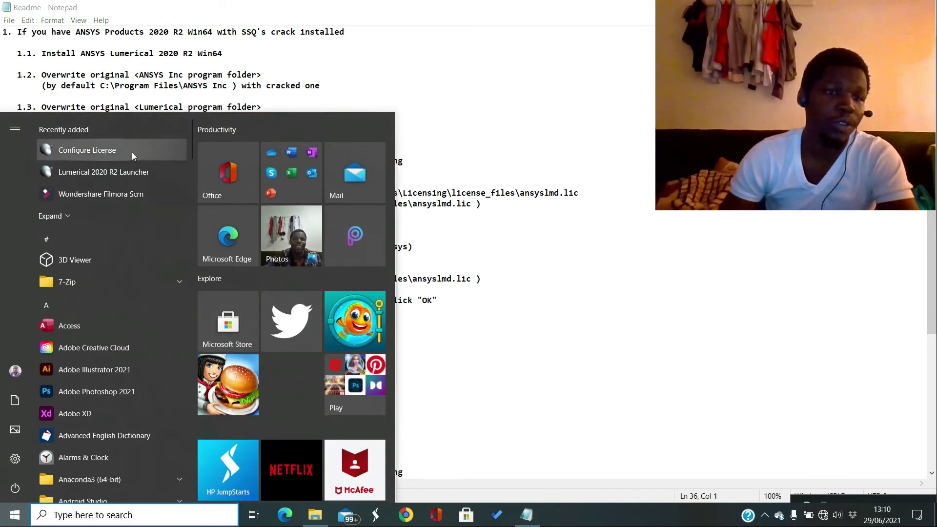
{"action": "left_click", "coordinate": [87, 151]}
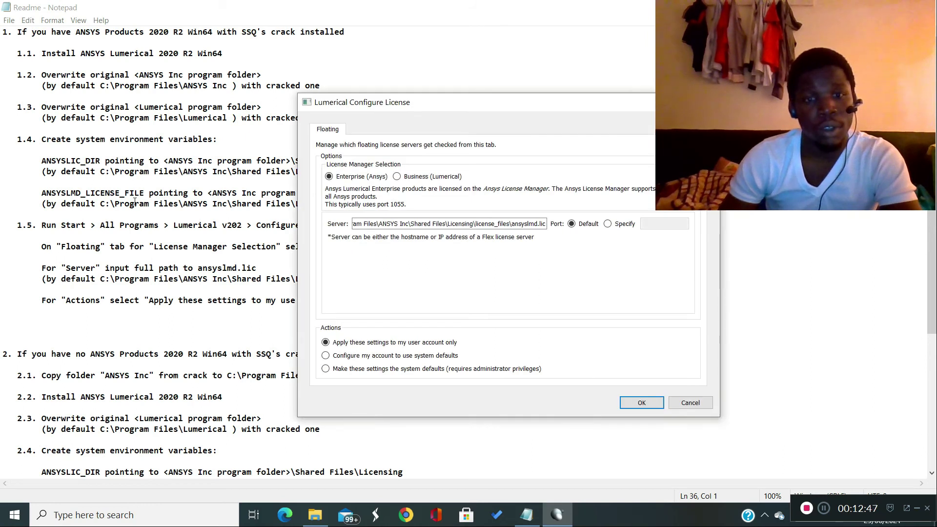
{"action": "left_click_drag", "start_coordinate": [432, 110], "coordinate": [563, 43]}
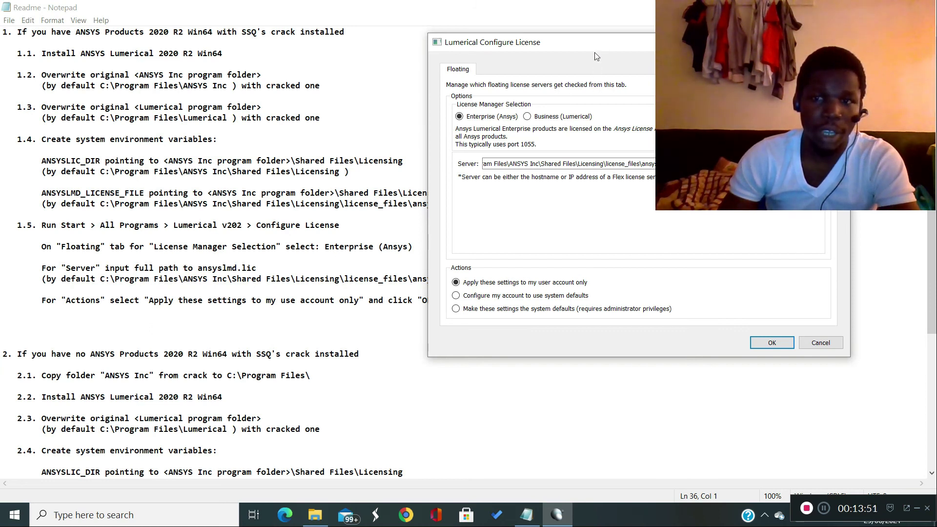
{"action": "left_click", "coordinate": [777, 344]}
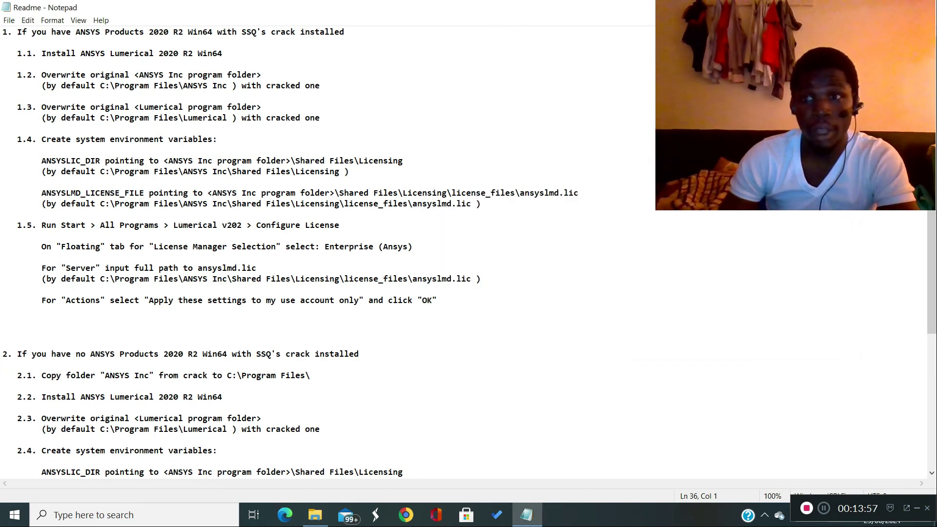
- Clear the open windows to refresh the desktop, and launch Lumerical 2020 R2 from its desktop shortcut
{"action": "left_click", "coordinate": [867, 7]}
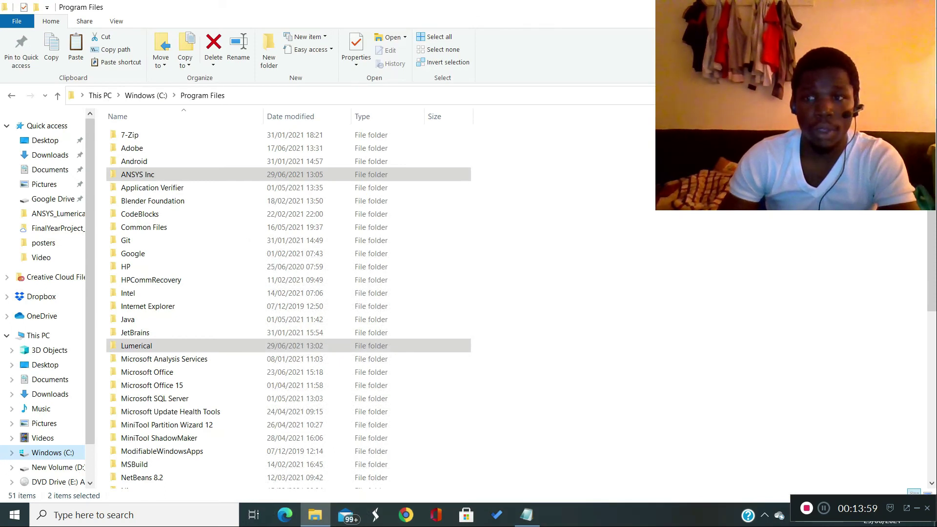
{"action": "left_click", "coordinate": [867, 6]}
{"action": "right_click", "coordinate": [567, 158]}
{"action": "left_click", "coordinate": [621, 195]}
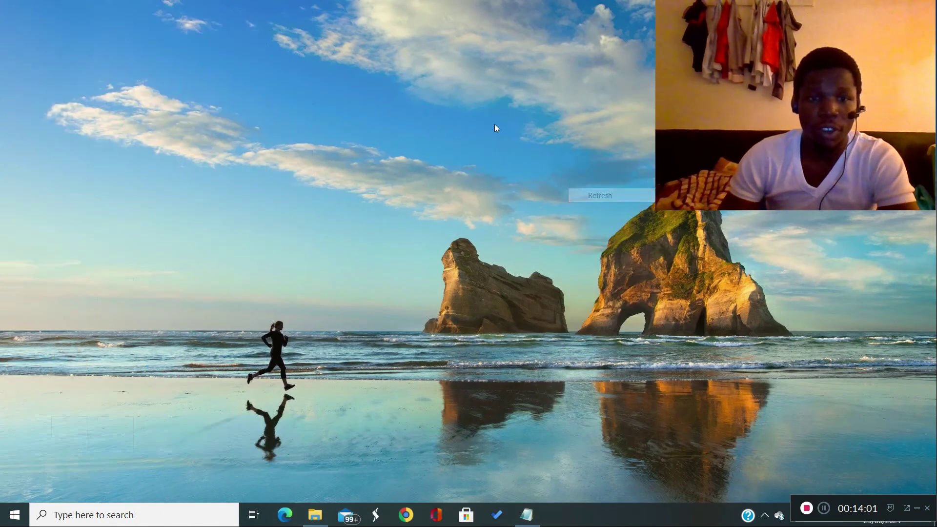
{"action": "right_click", "coordinate": [494, 124]}
{"action": "left_click", "coordinate": [549, 163]}
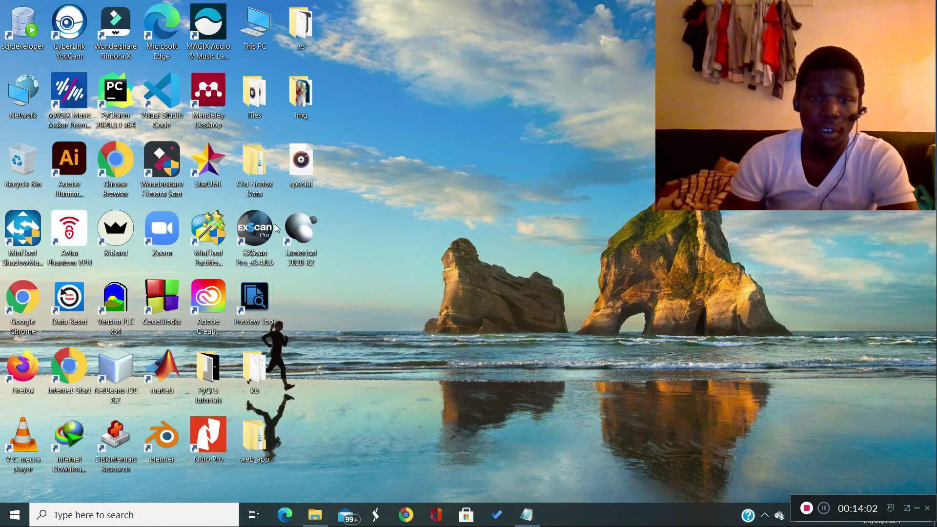
{"action": "double_click", "coordinate": [318, 240]}
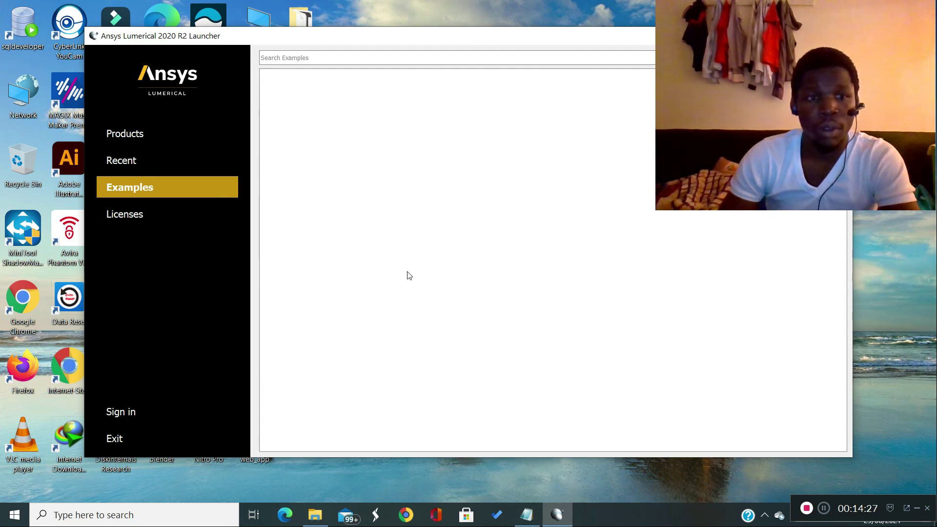
- Open a new MODE project from the launcher's products to test the installation, and close MODE and the launcher
{"action": "left_click", "coordinate": [147, 128]}
{"action": "left_click", "coordinate": [230, 140]}
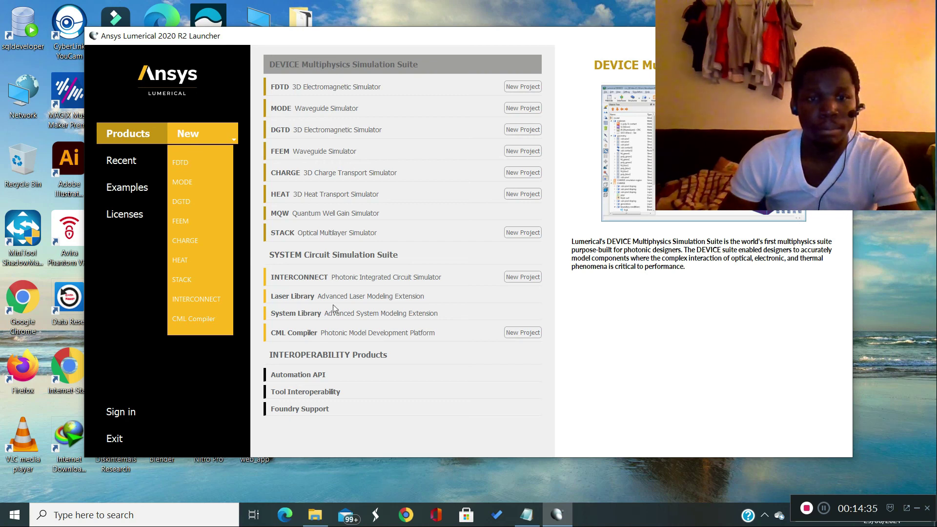
{"action": "left_click", "coordinate": [189, 183]}
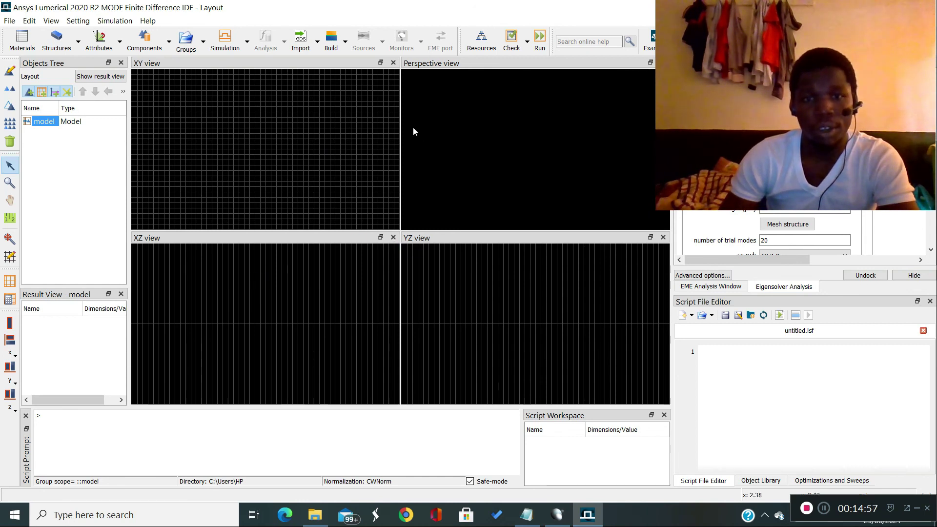
{"action": "left_click", "coordinate": [925, 7]}
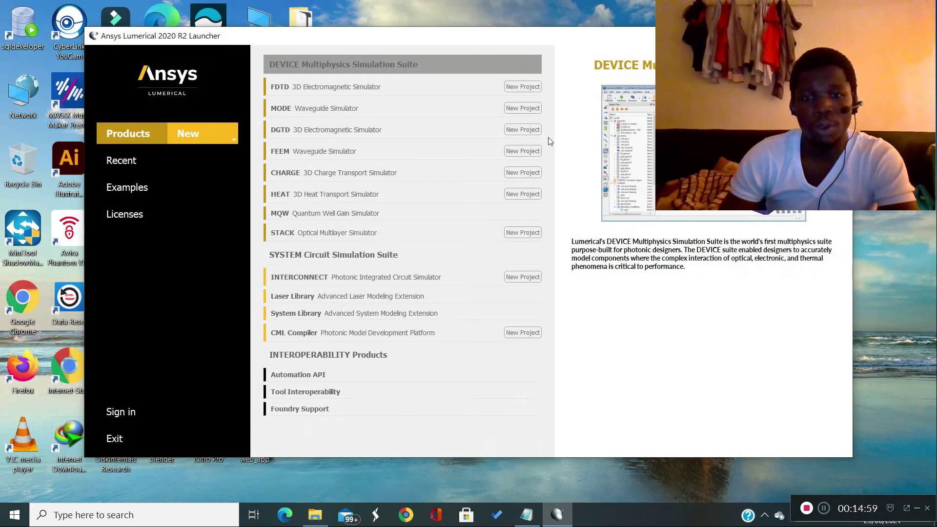
{"action": "left_click", "coordinate": [845, 34]}
{"action": "right_click", "coordinate": [362, 101]}
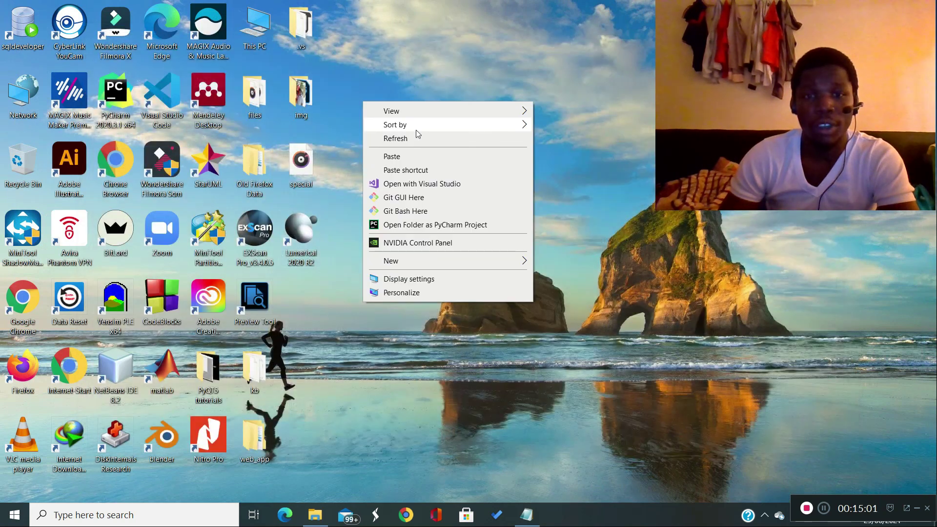
{"action": "left_click", "coordinate": [417, 138]}
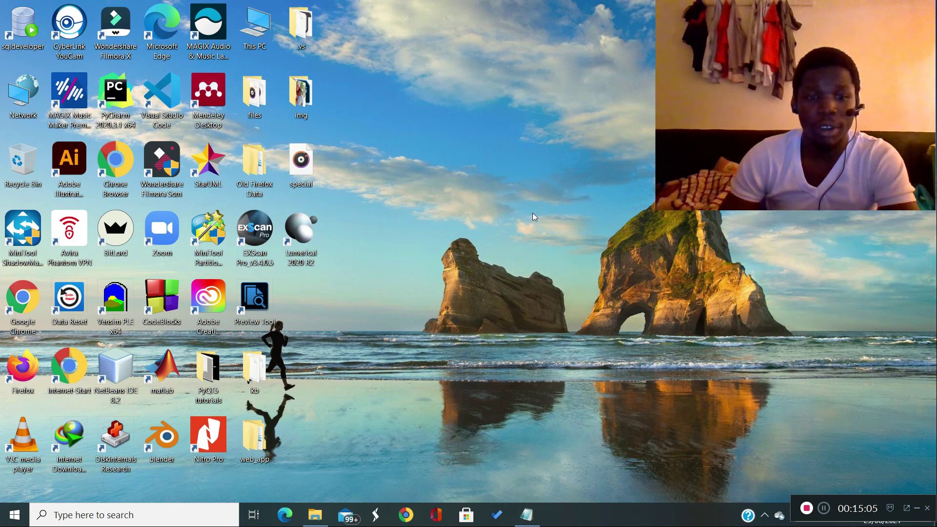
{"action": "right_click", "coordinate": [415, 131]}
{"action": "left_click", "coordinate": [464, 168]}
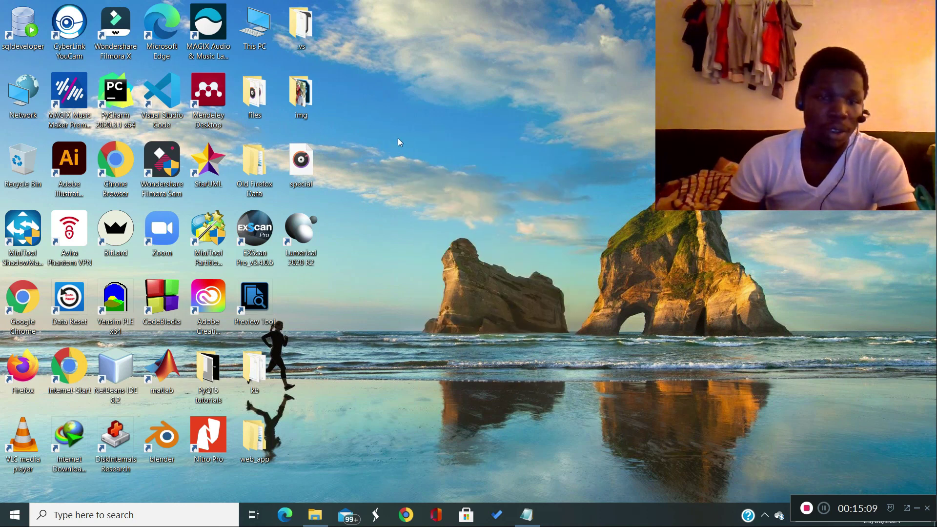
{"action": "right_click", "coordinate": [378, 123]}
{"action": "left_click", "coordinate": [413, 159]}
{"action": "right_click", "coordinate": [401, 116]}
{"action": "left_click", "coordinate": [432, 154]}
{"action": "right_click", "coordinate": [427, 134]}
{"action": "left_click", "coordinate": [437, 170]}
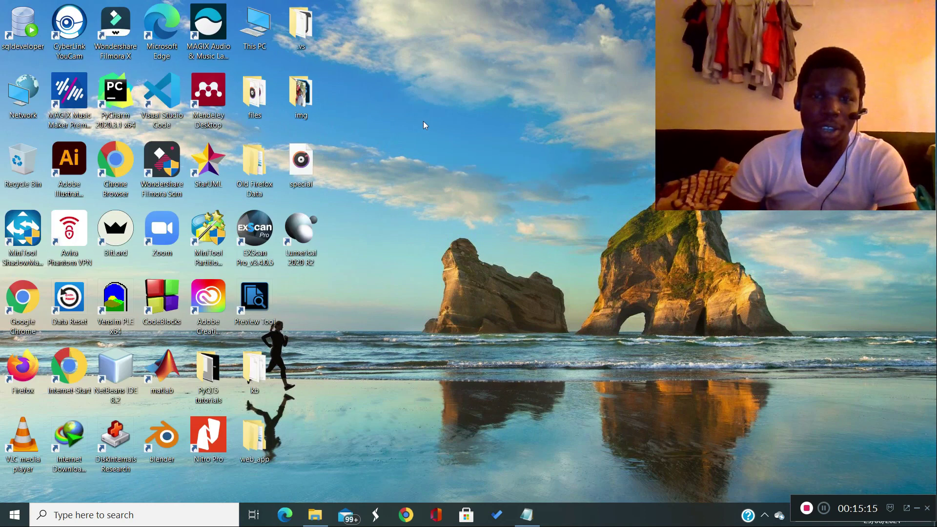